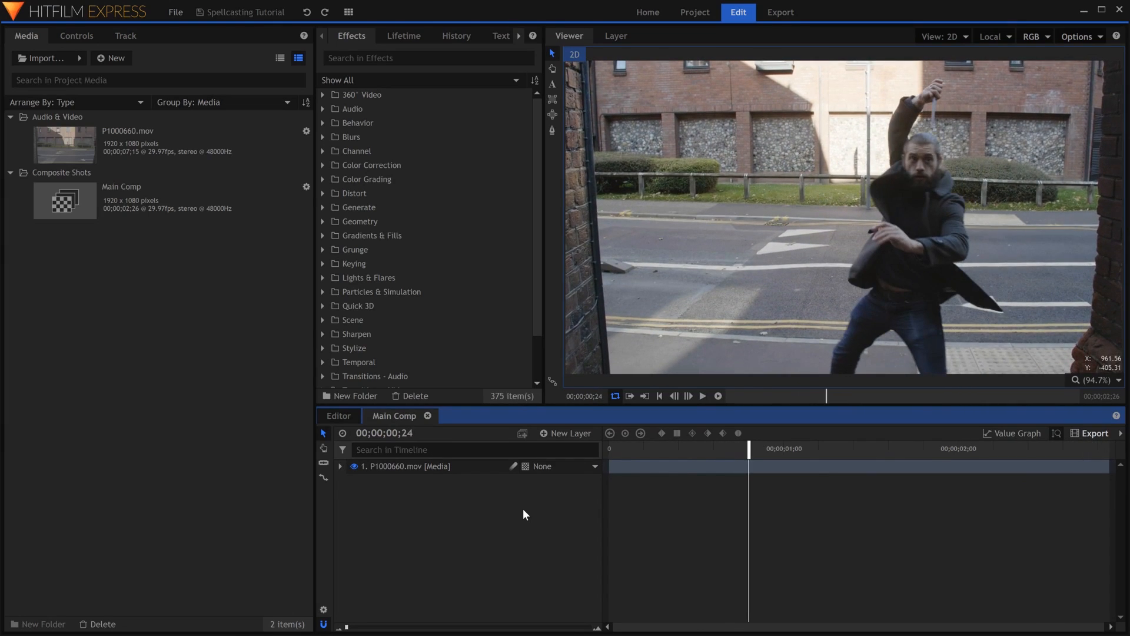
# Add a Particle Simulator above the P1000660.mov layer in Main Comp, starting at 00;00;00;20.
pyautogui.press('space')
pyautogui.press('Right')
pyautogui.press('Right')
pyautogui.press('Right')
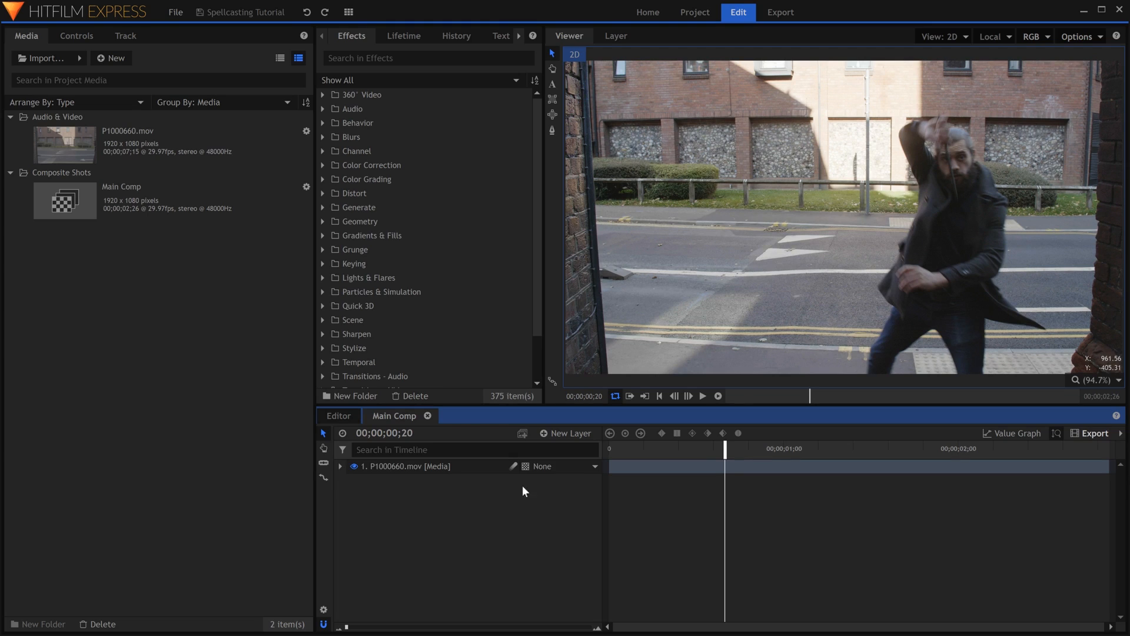
pyautogui.click(506, 57)
pyautogui.write('par')
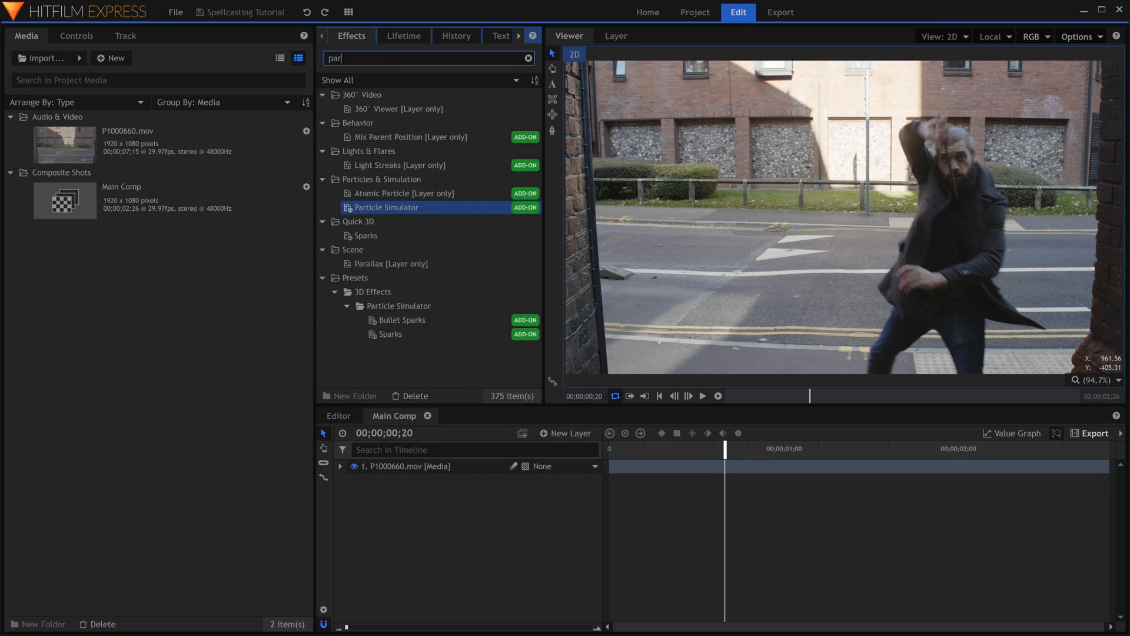
pyautogui.write('t')
pyautogui.moveTo(494, 123); pyautogui.dragTo(521, 166)
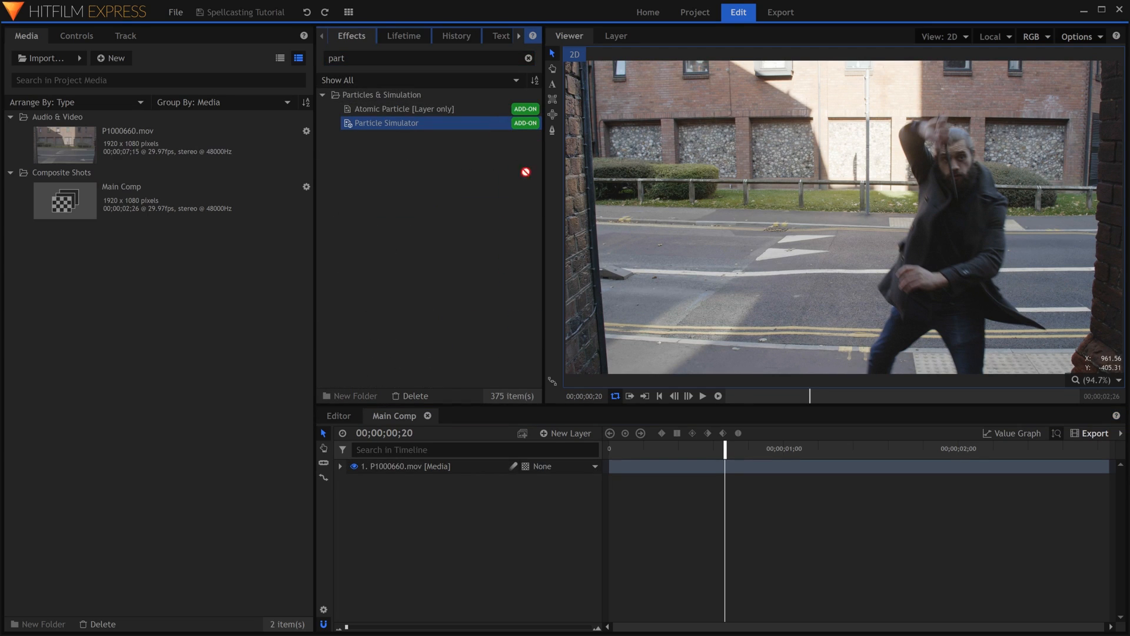
pyautogui.moveTo(728, 463); pyautogui.dragTo(725, 465)
# Step through the frames following 00;00;00;20 to examine the particle emission against the actor's movement.
pyautogui.press('.')
pyautogui.press('.')
pyautogui.press('.')
pyautogui.press('.')
pyautogui.press('.')
pyautogui.press('.')
pyautogui.press('.')
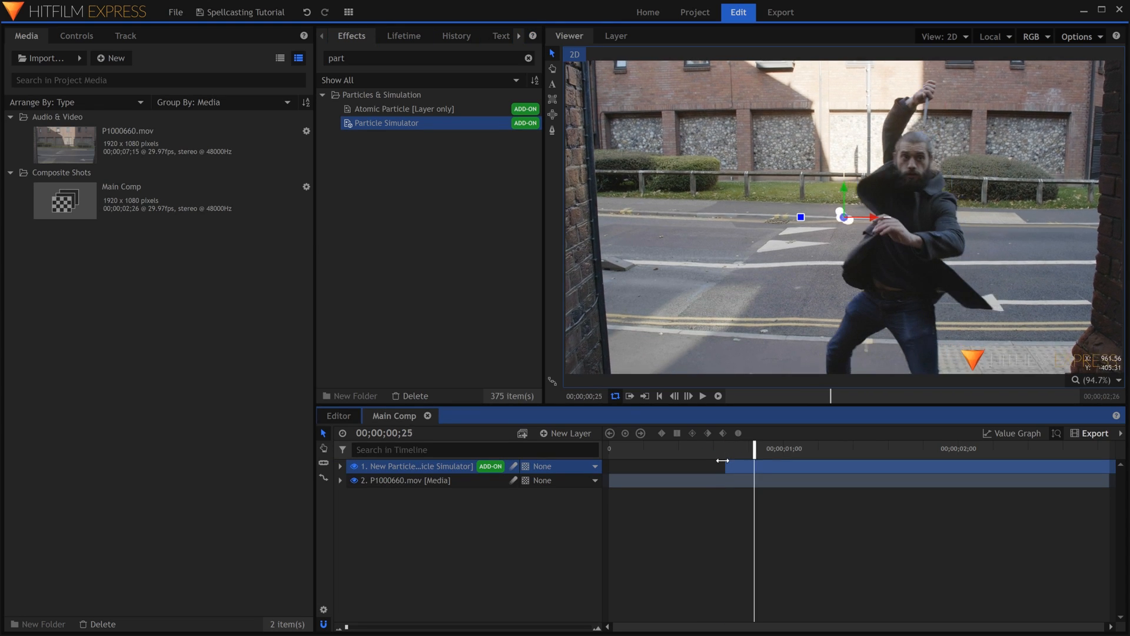
pyautogui.press(',')
pyautogui.press(',')
pyautogui.press(',')
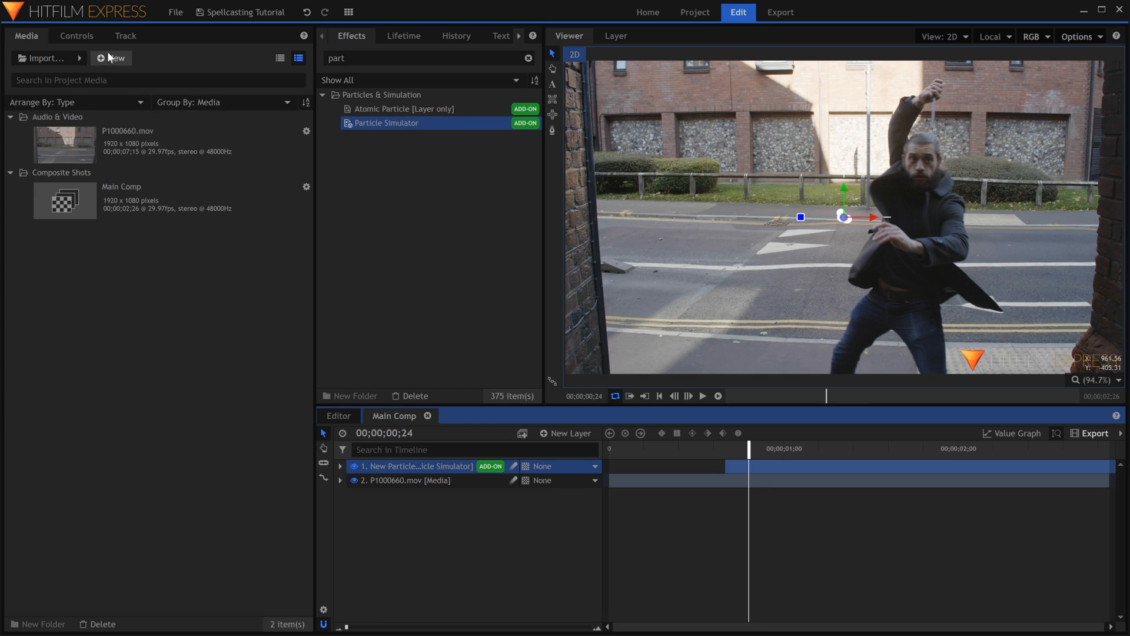
# Set the particle emitter's Trajectory to Disc and preview the emission.
pyautogui.click(77, 35)
pyautogui.click(11, 171)
pyautogui.click(24, 185)
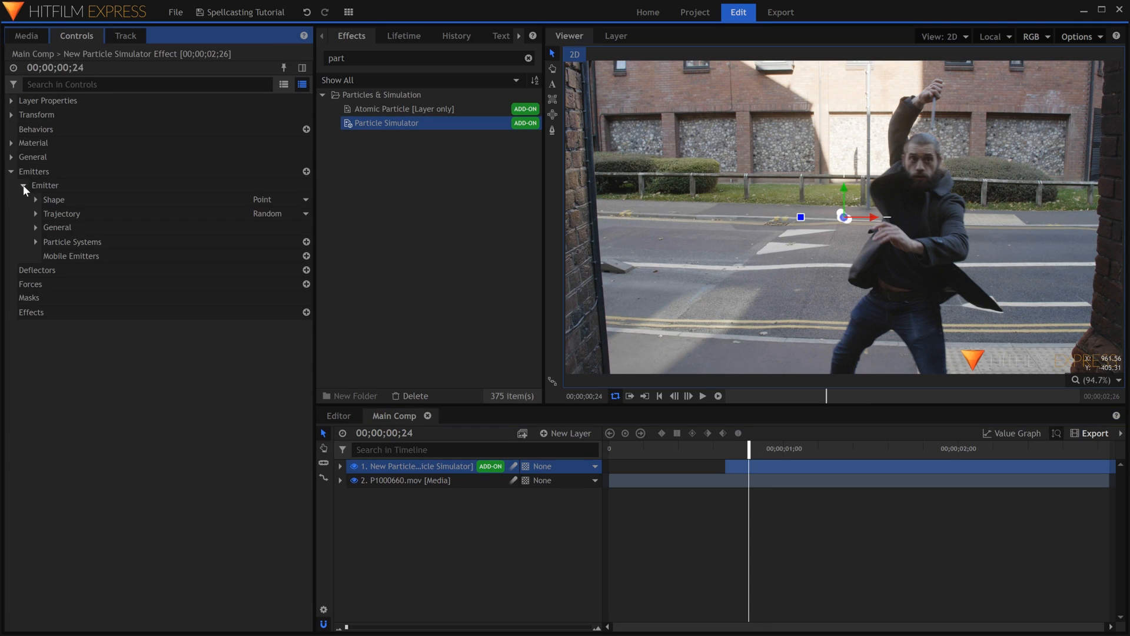
pyautogui.click(281, 214)
pyautogui.click(291, 241)
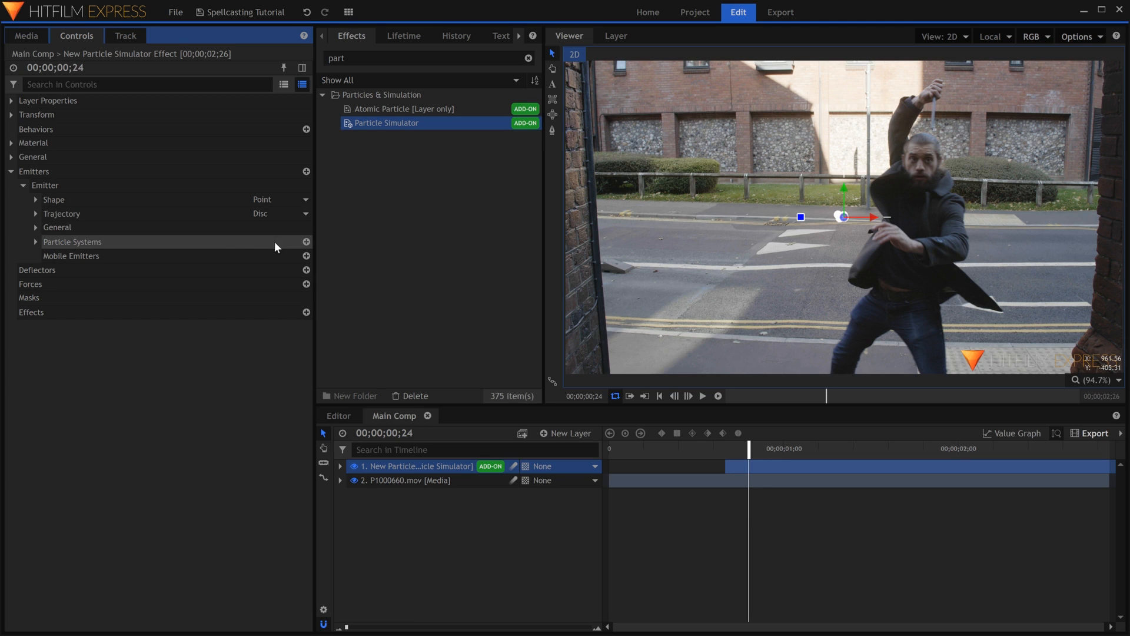
pyautogui.press('space')
# Rotate the disc trajectory to 90° on the X axis and play back the result.
pyautogui.click(35, 214)
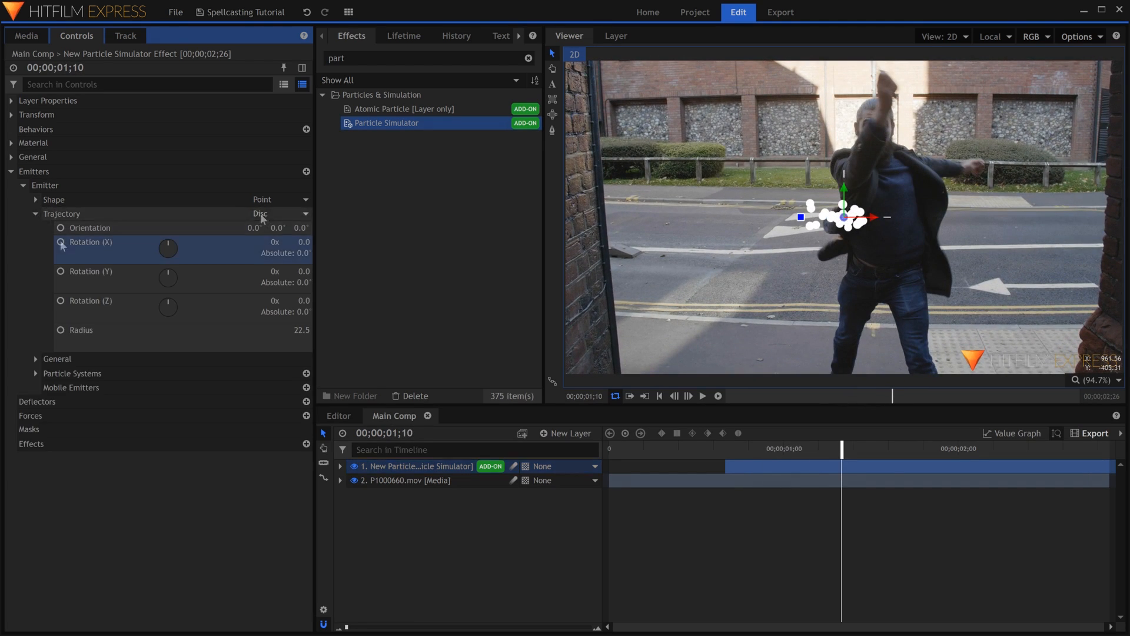
pyautogui.press('Return')
pyautogui.press('space')
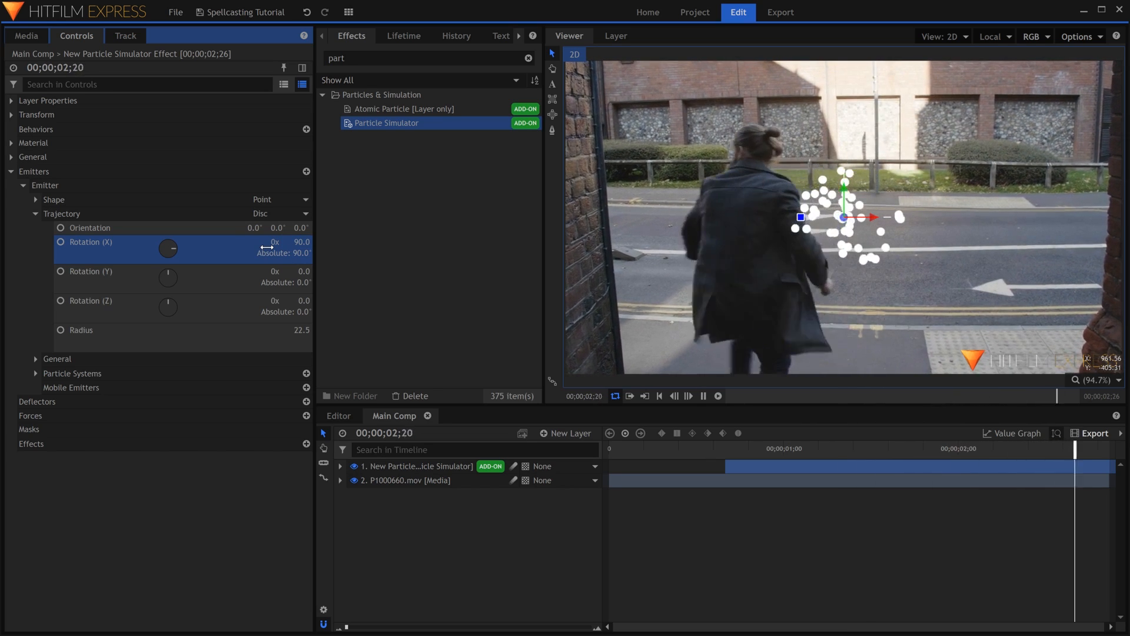
pyautogui.press('space')
# Set the particle system's Movement Speed to 2000 and preview the faster particles.
pyautogui.click(188, 84)
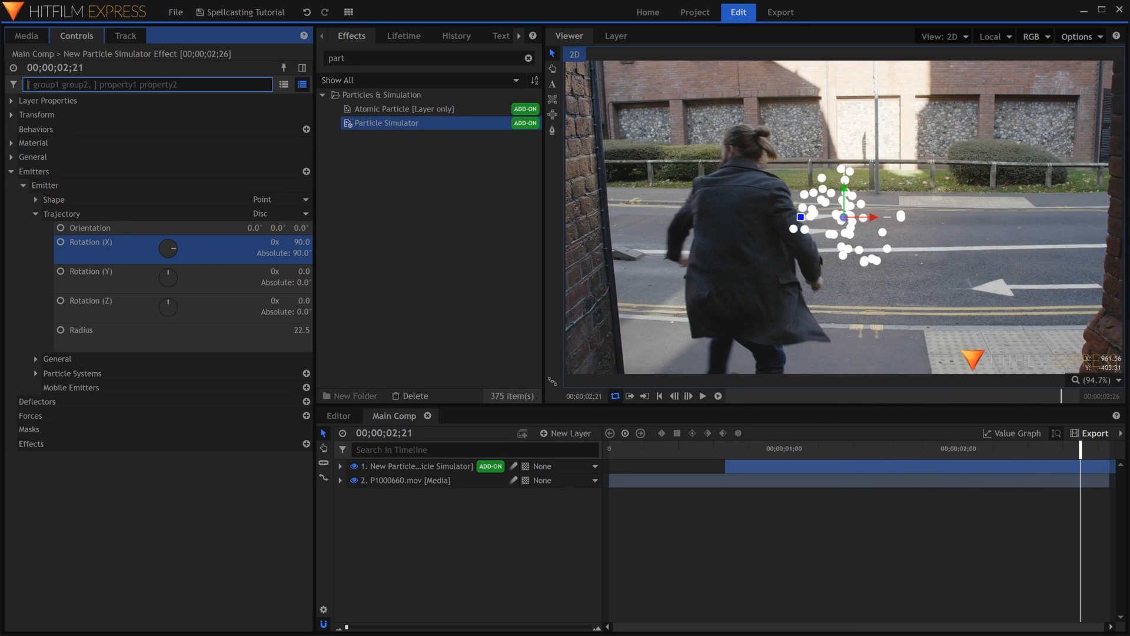
pyautogui.write('speed')
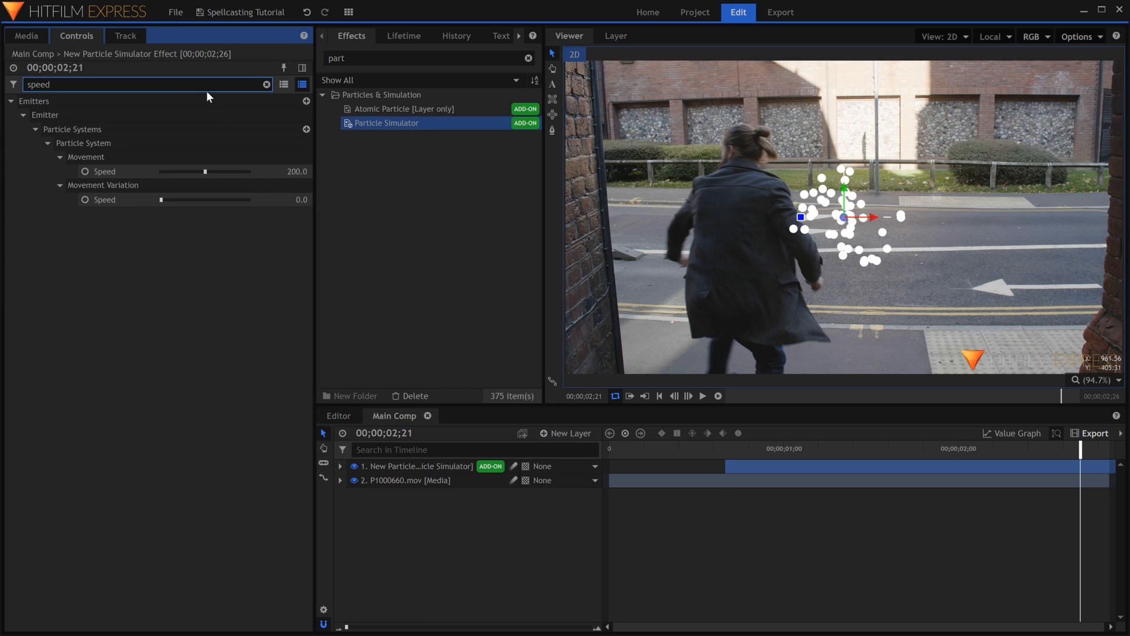
pyautogui.press('Tab')
pyautogui.write('2000')
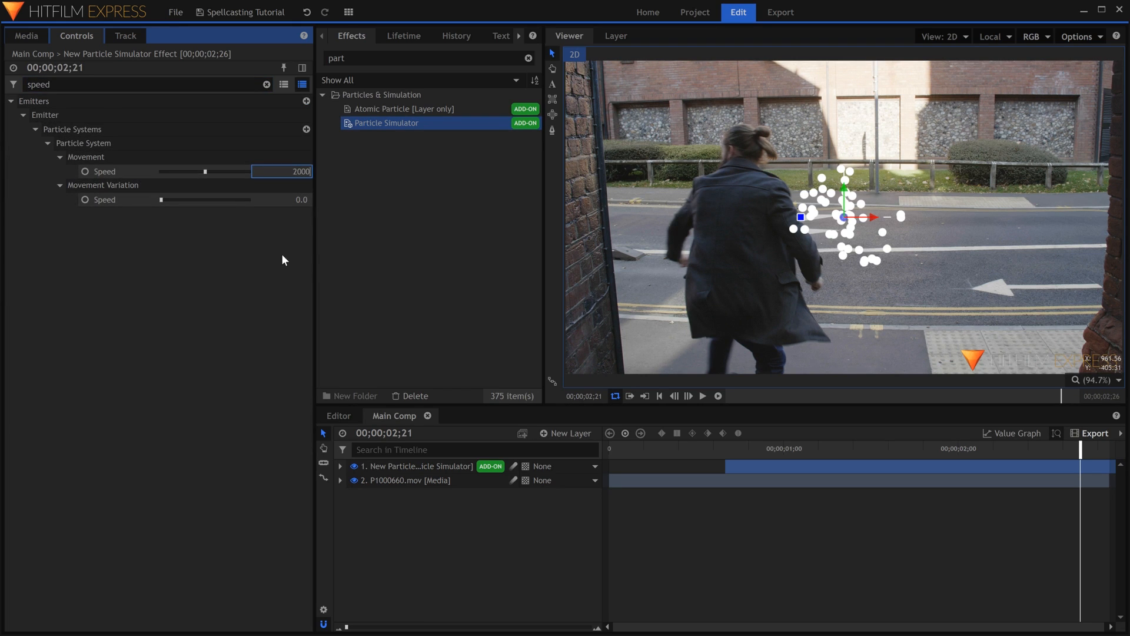
pyautogui.press('Return')
pyautogui.press('space')
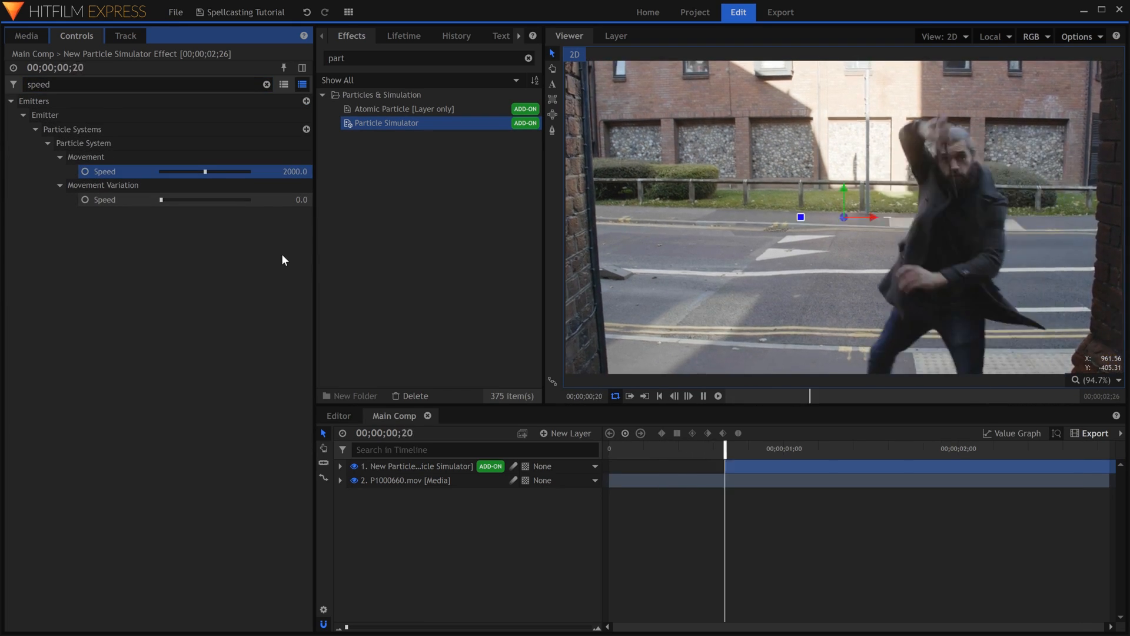
pyautogui.press('space')
# Set the particles' Movement Life to 0.2 s and its variation to 0.1 s, and preview the effect.
pyautogui.click(249, 85)
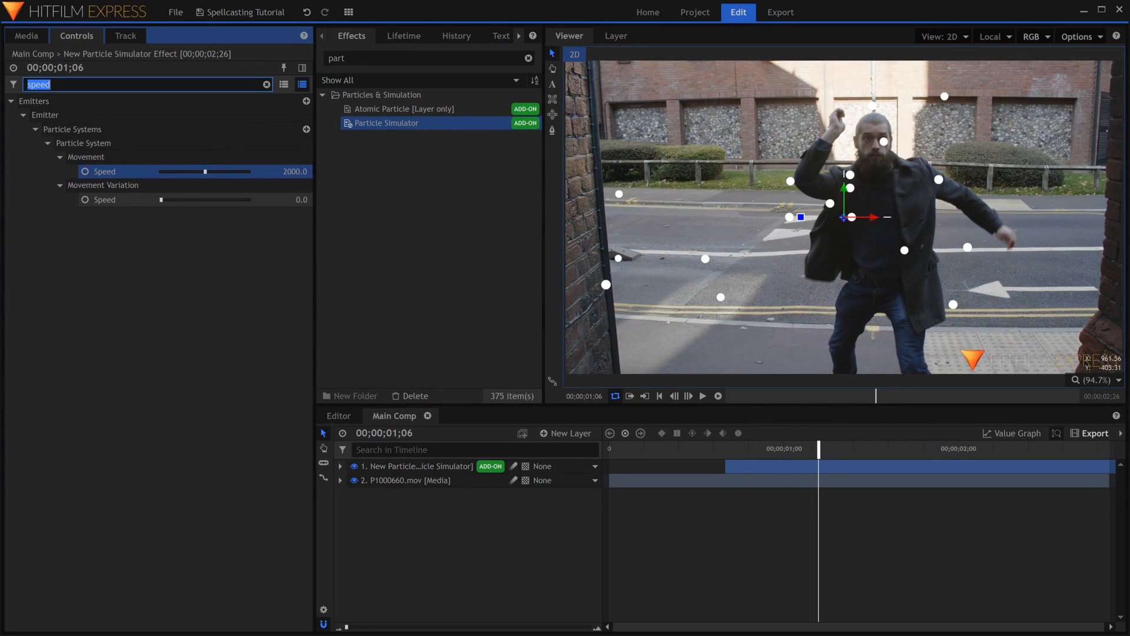
pyautogui.press('Tab')
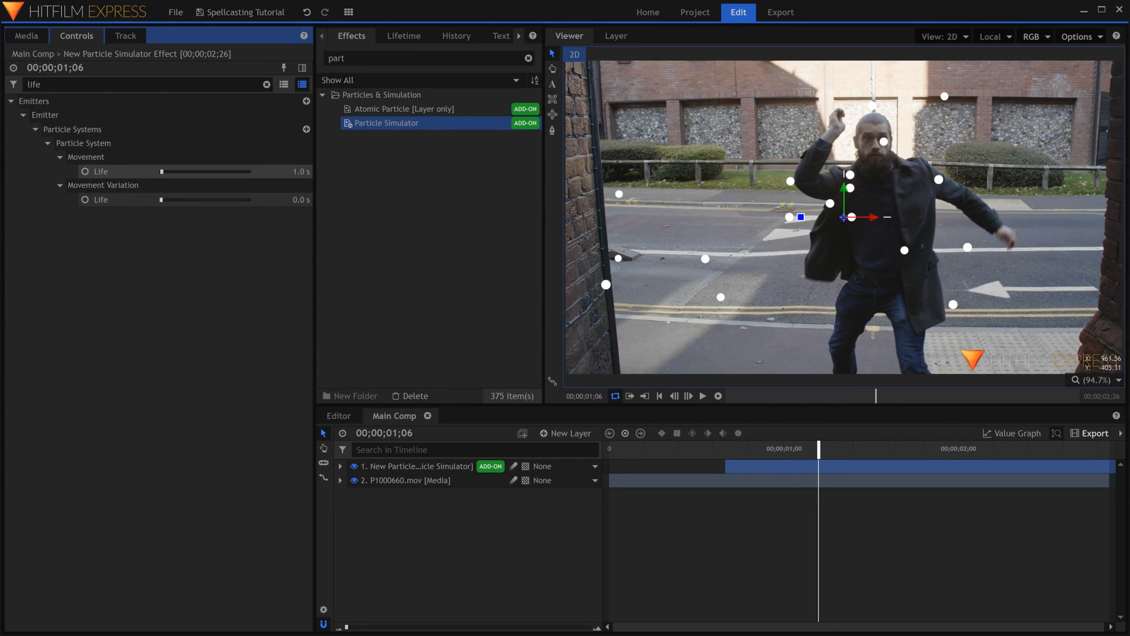
pyautogui.write('.2')
pyautogui.press('Tab')
pyautogui.write('.')
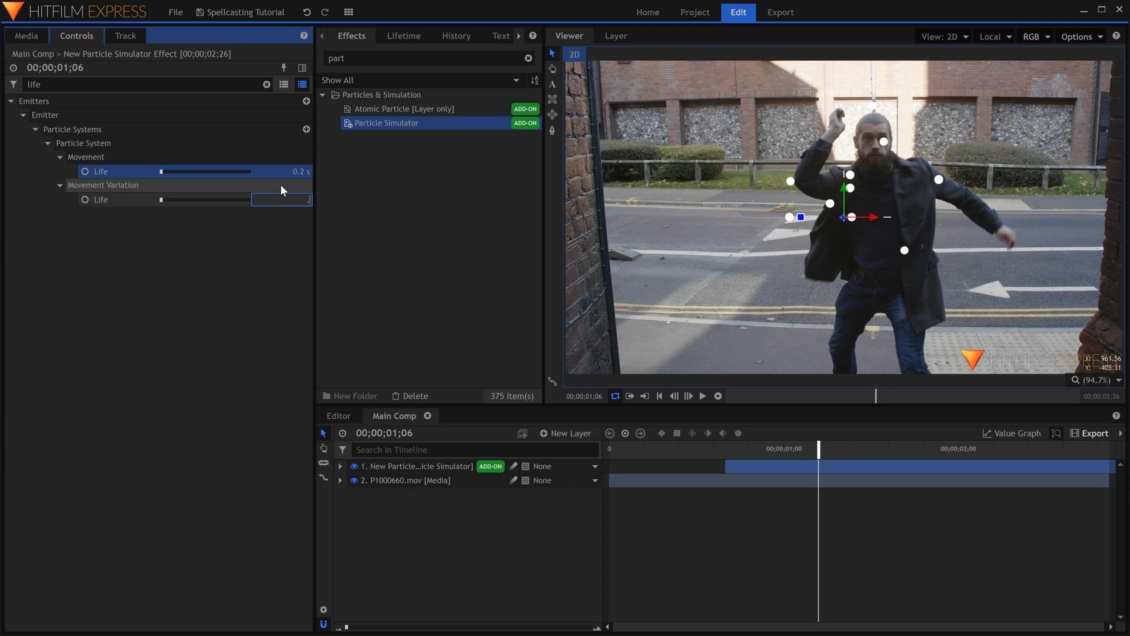
pyautogui.write('1')
pyautogui.press('Return')
pyautogui.press('space')
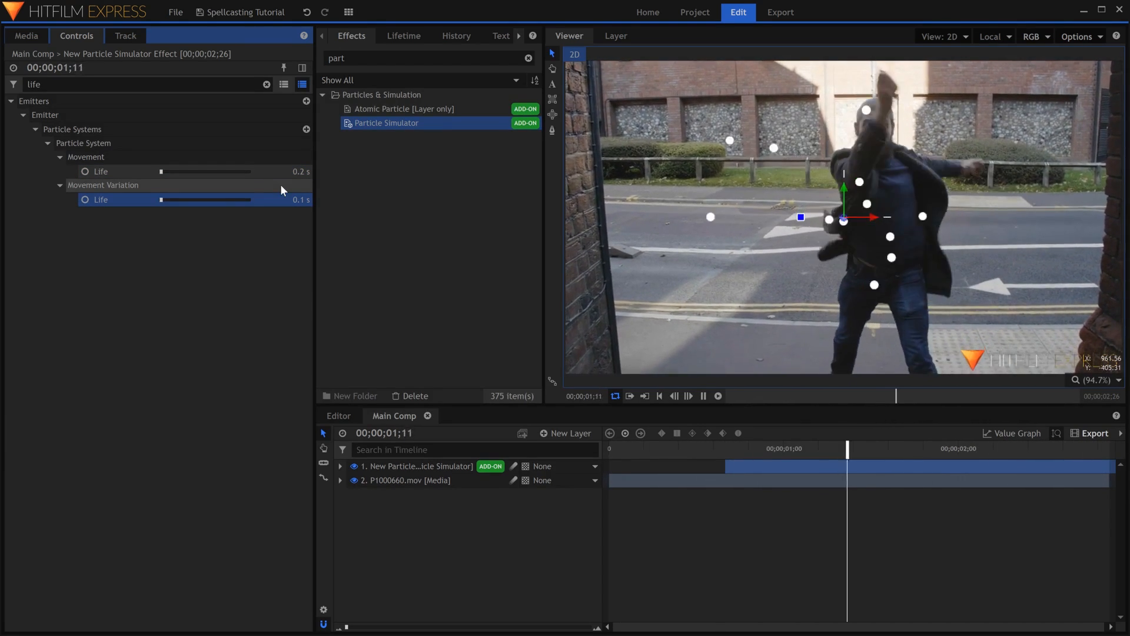
pyautogui.press('space')
# Keyframe Particles Per Second at 350 at 00;00;00;20, where the particle layer starts.
pyautogui.press('Home')
pyautogui.click(255, 79)
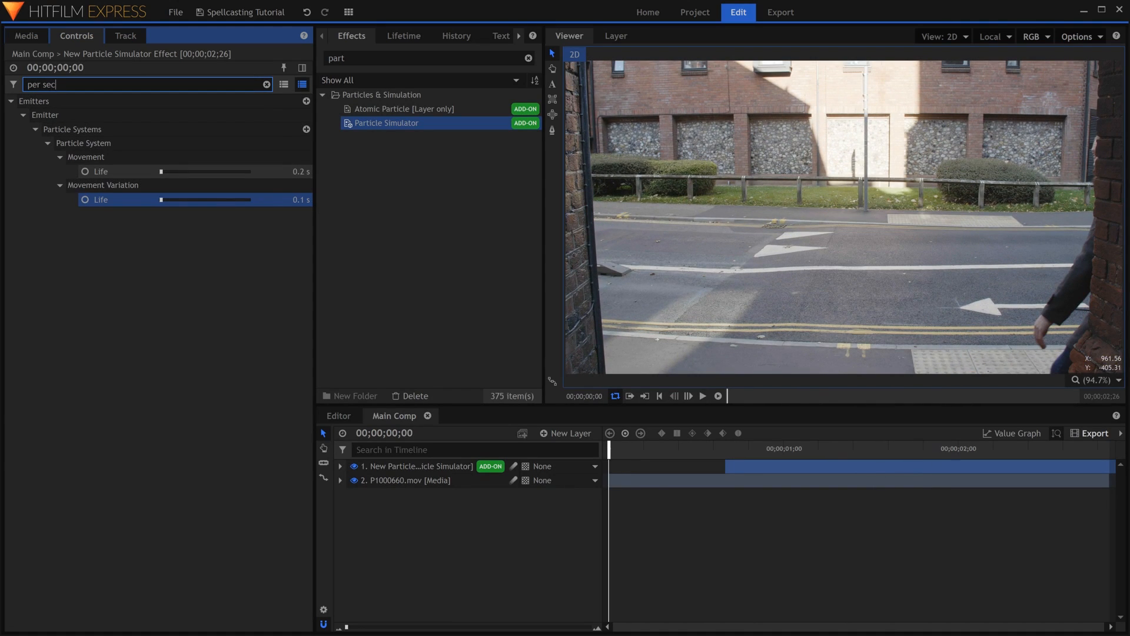
pyautogui.click(130, 183)
pyautogui.press('space')
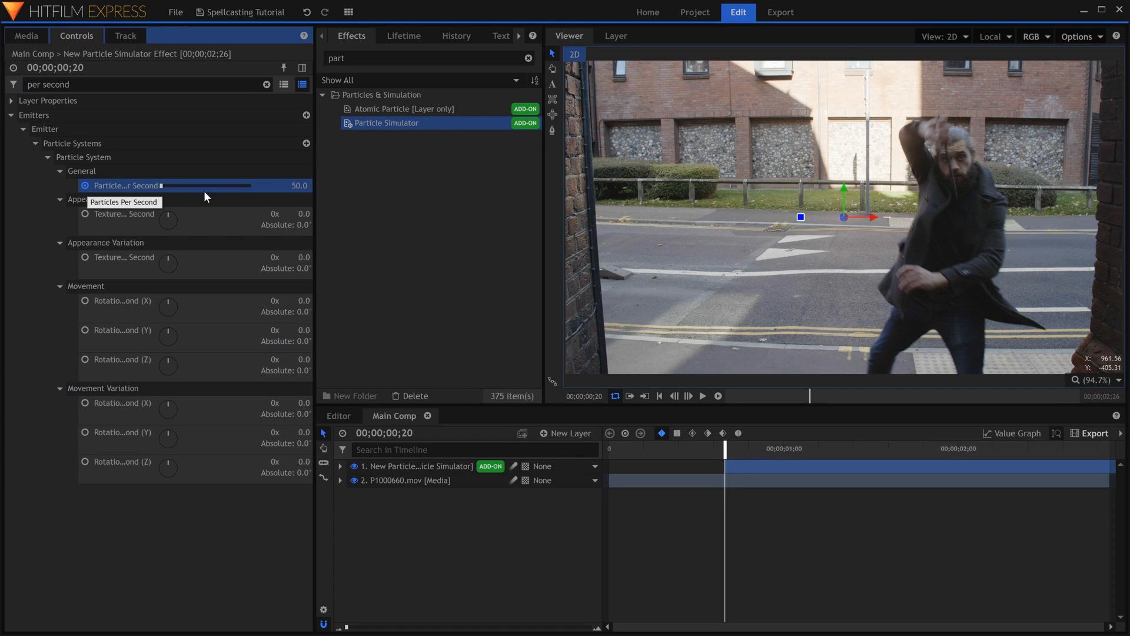
pyautogui.write('350')
pyautogui.press('Return')
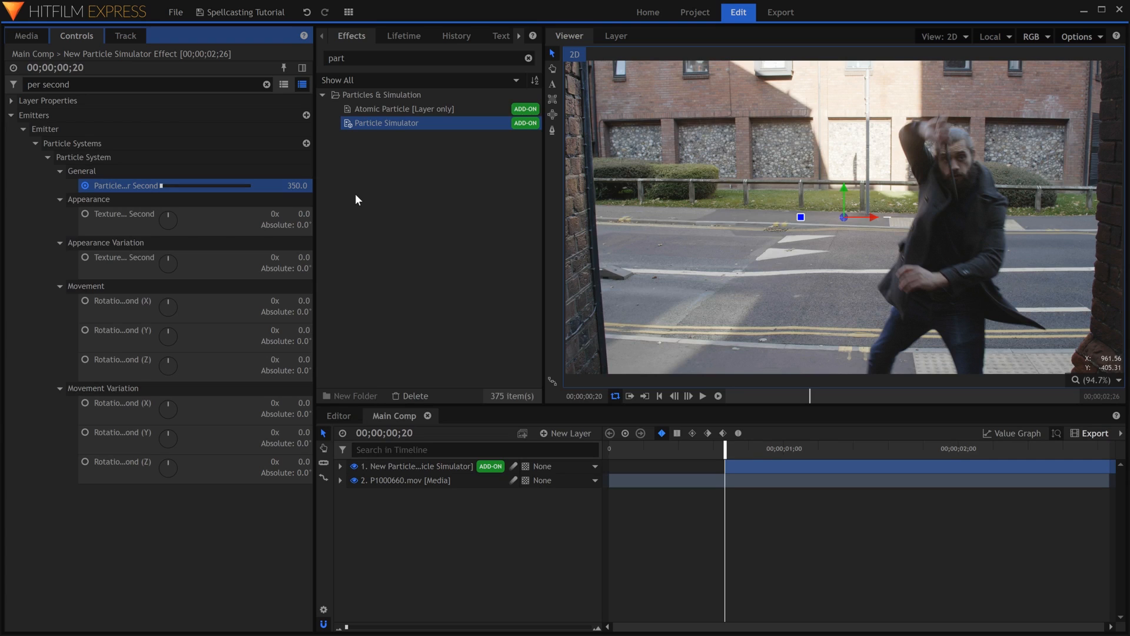
# Add a second Particles Per Second keyframe with value 0 and preview the burst.
pyautogui.press('space')
pyautogui.click(292, 183)
pyautogui.write('0')
pyautogui.press('Return')
pyautogui.press('space')
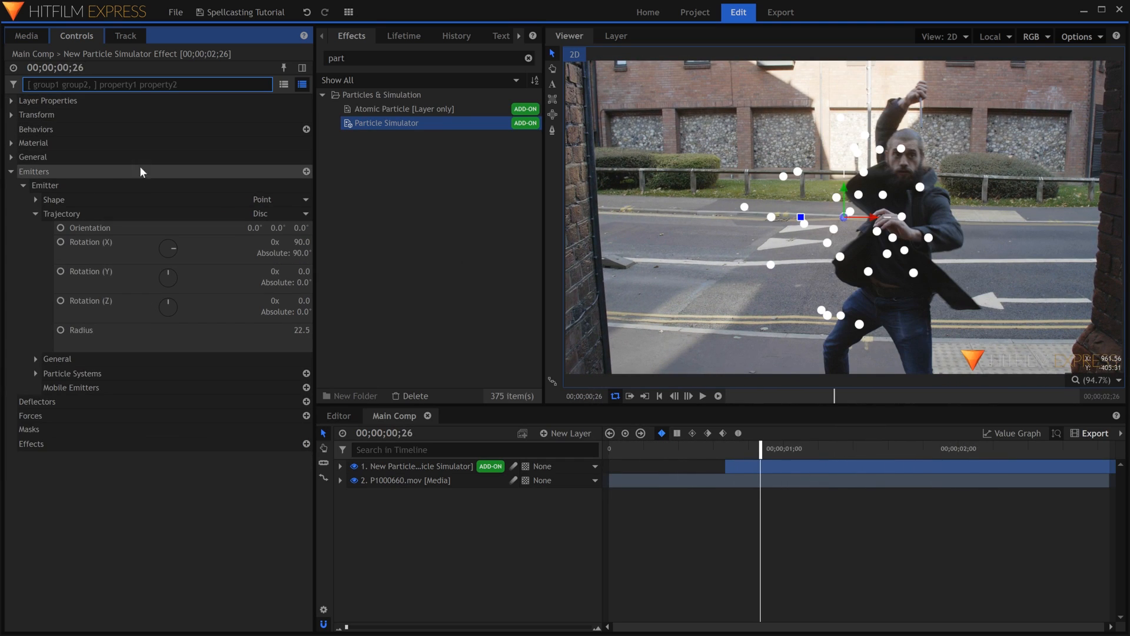
# Set the particle appearance to the Built-In texture Fire Ferocity 2 and enable Align to Motion.
pyautogui.click(35, 228)
pyautogui.click(36, 241)
pyautogui.click(48, 255)
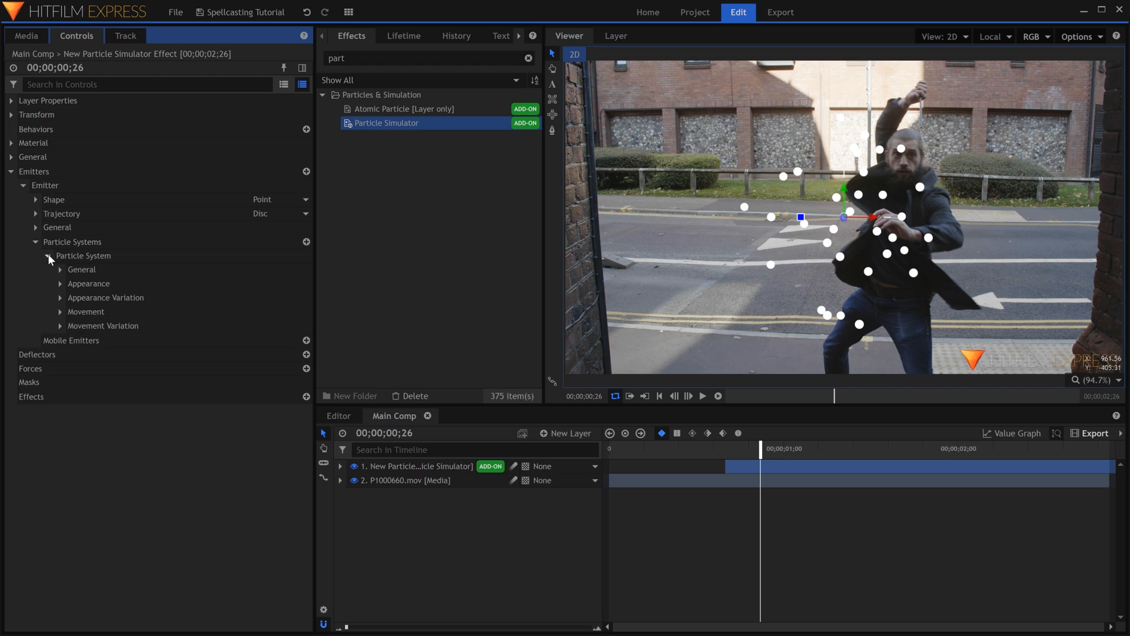
pyautogui.click(60, 283)
pyautogui.click(234, 299)
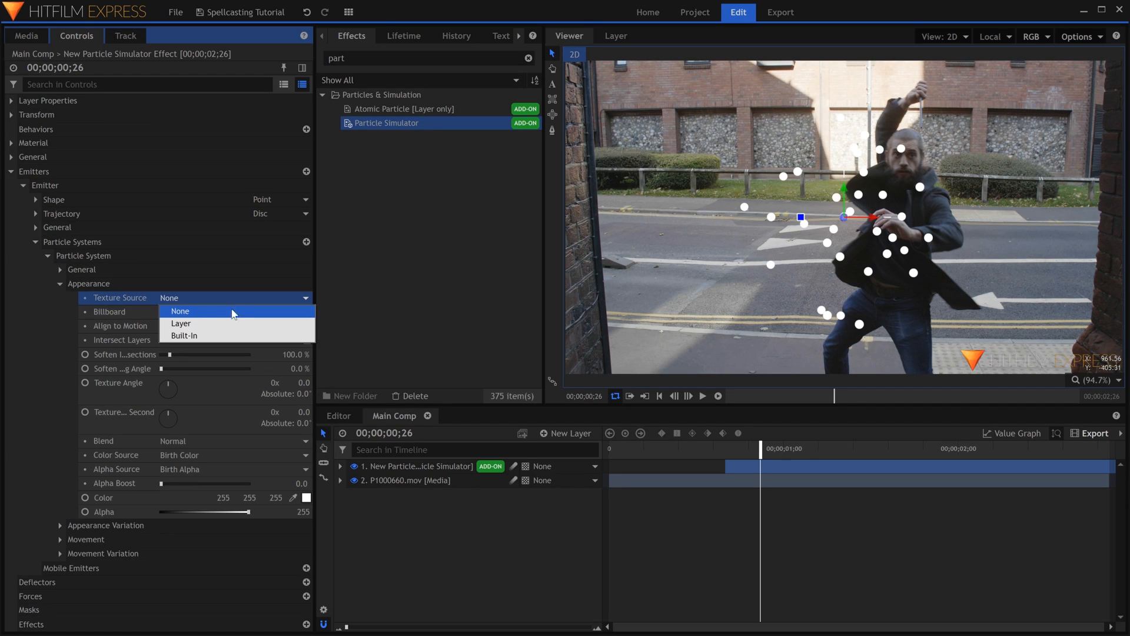
pyautogui.click(232, 332)
pyautogui.click(233, 312)
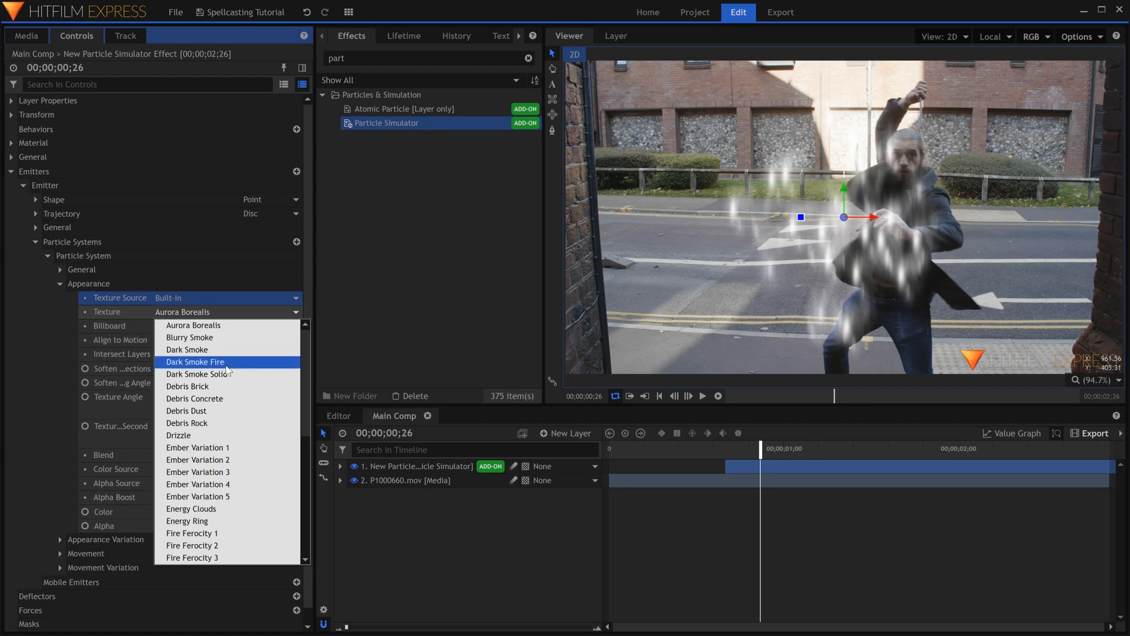
pyautogui.click(234, 546)
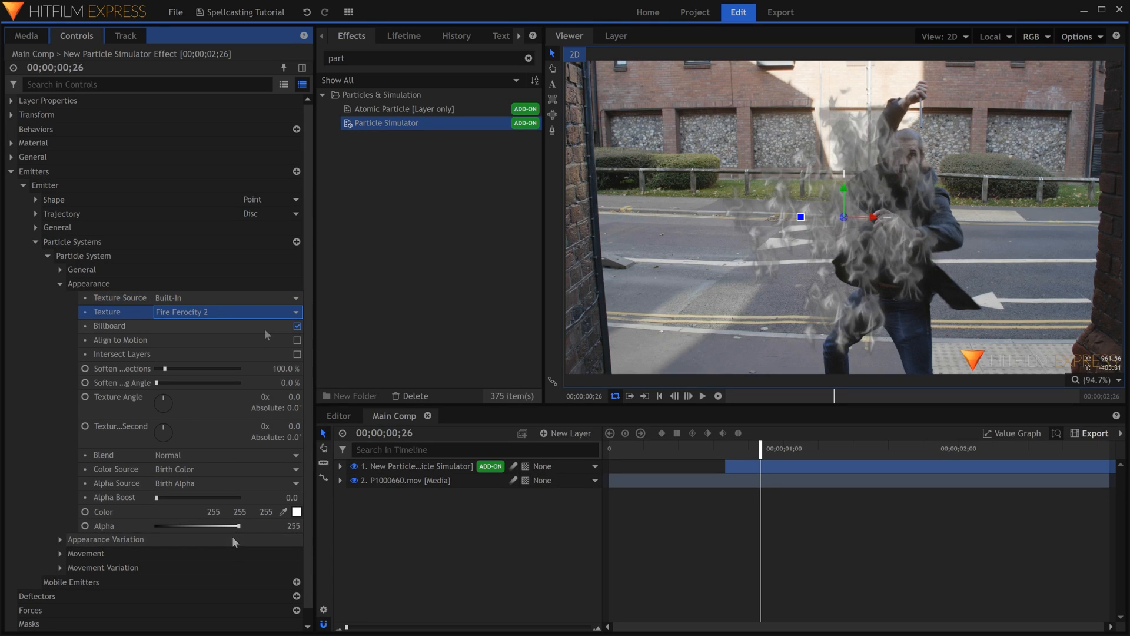
pyautogui.click(298, 341)
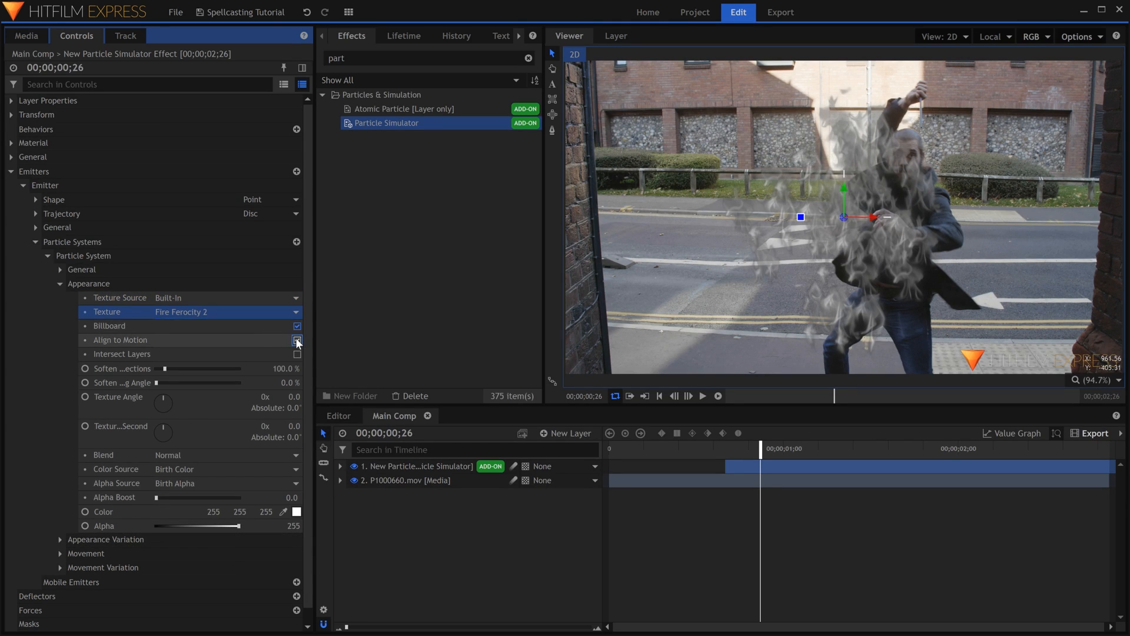
# Change the Particle Simulator layer's blend mode to brighten the smoke, and preview the composite.
pyautogui.rightClick(443, 467)
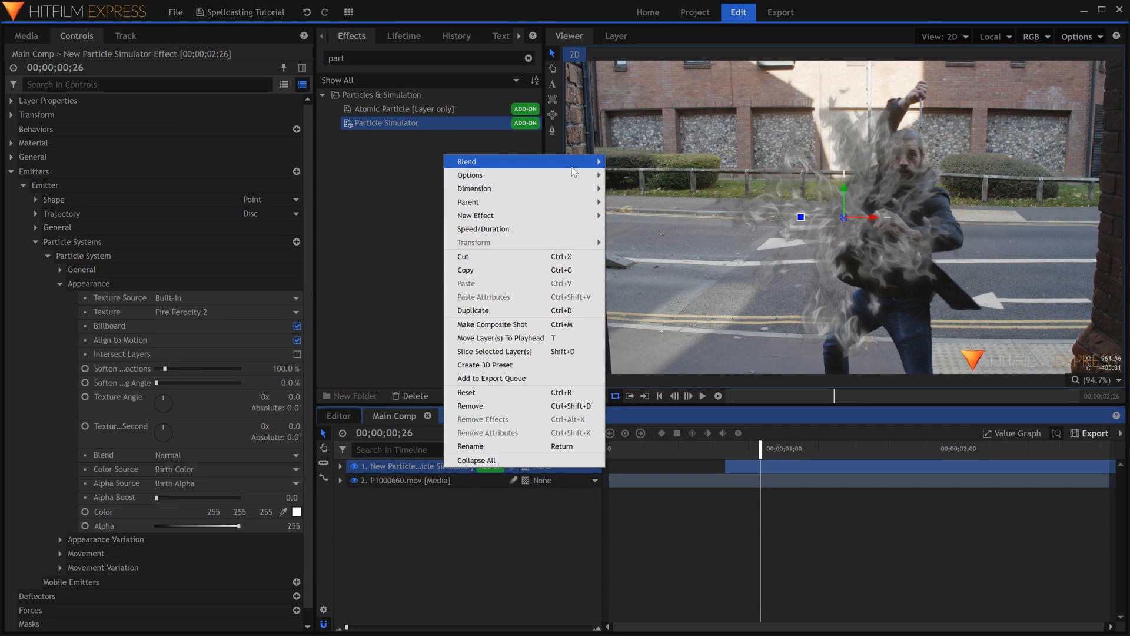
pyautogui.moveTo(572, 165)
pyautogui.click(654, 392)
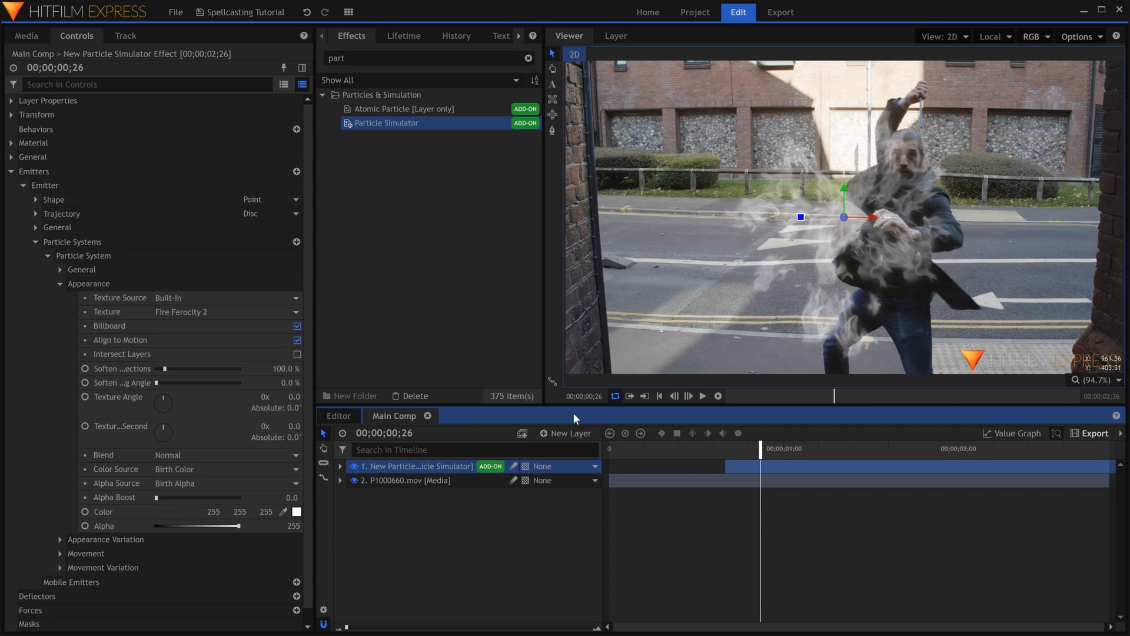
pyautogui.press('space')
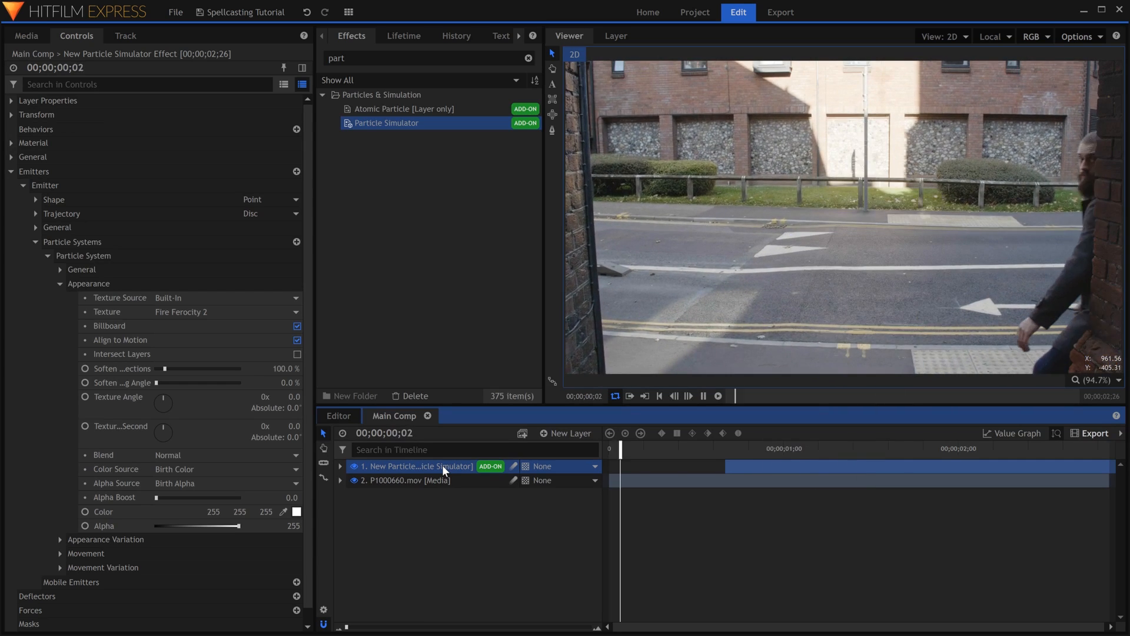
pyautogui.press('space')
# Set the particle system's lifetime Alpha to Gradient with a black stop at birth, and play back the fade-in.
pyautogui.moveTo(758, 451)
pyautogui.mouseDown()
pyautogui.moveTo(736, 450)
pyautogui.moveTo(760, 449)
pyautogui.mouseUp()
pyautogui.click(100, 256)
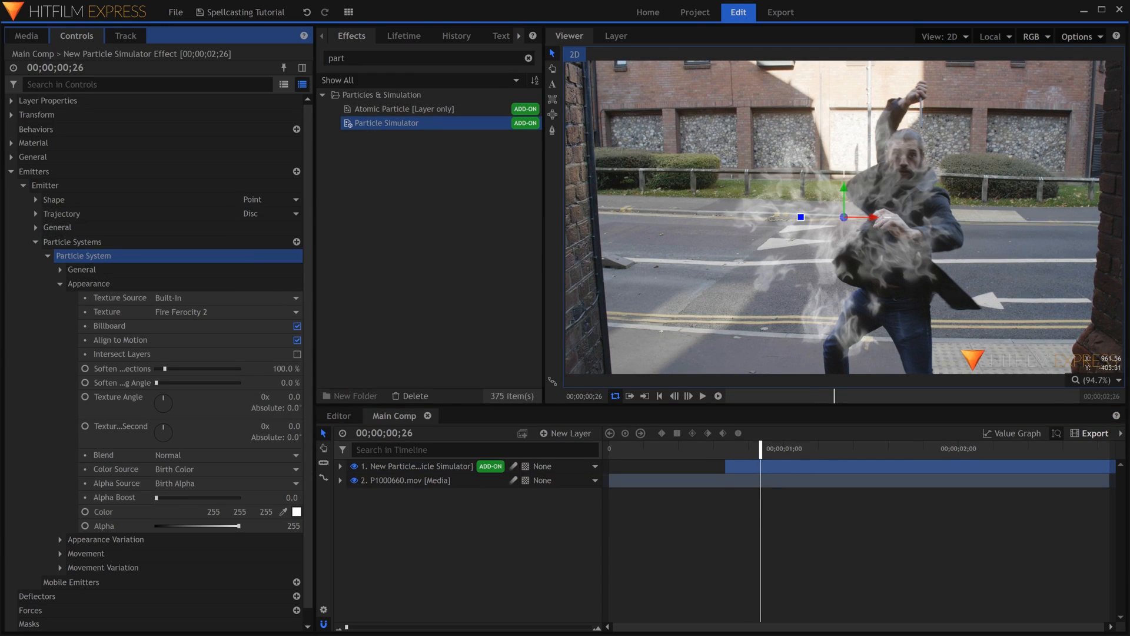
pyautogui.click(405, 34)
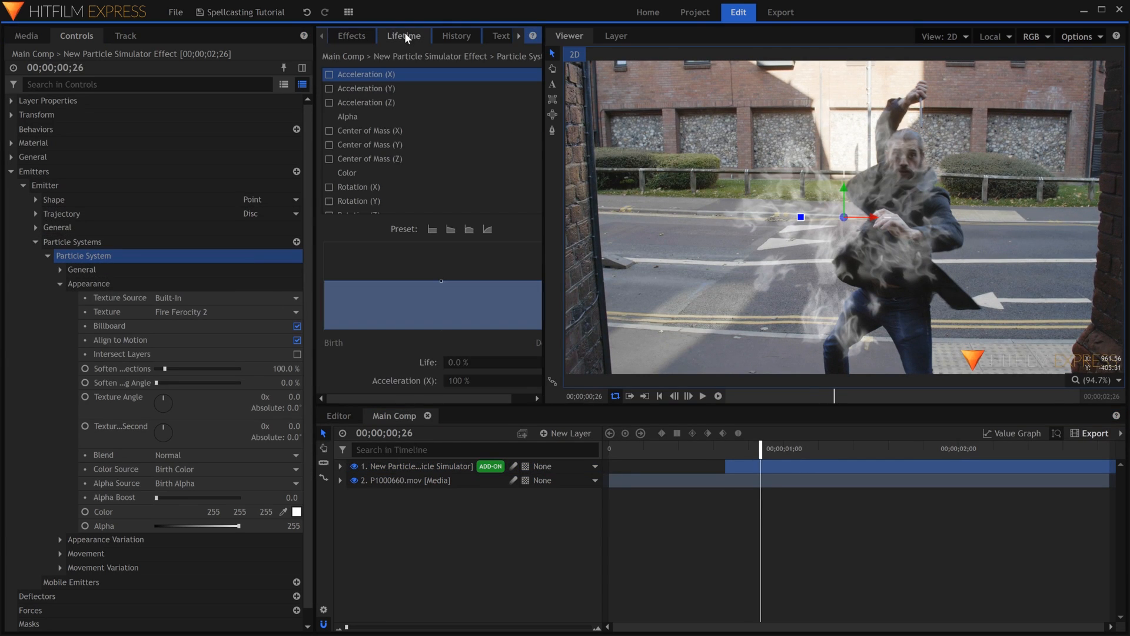
pyautogui.click(415, 116)
pyautogui.click(471, 319)
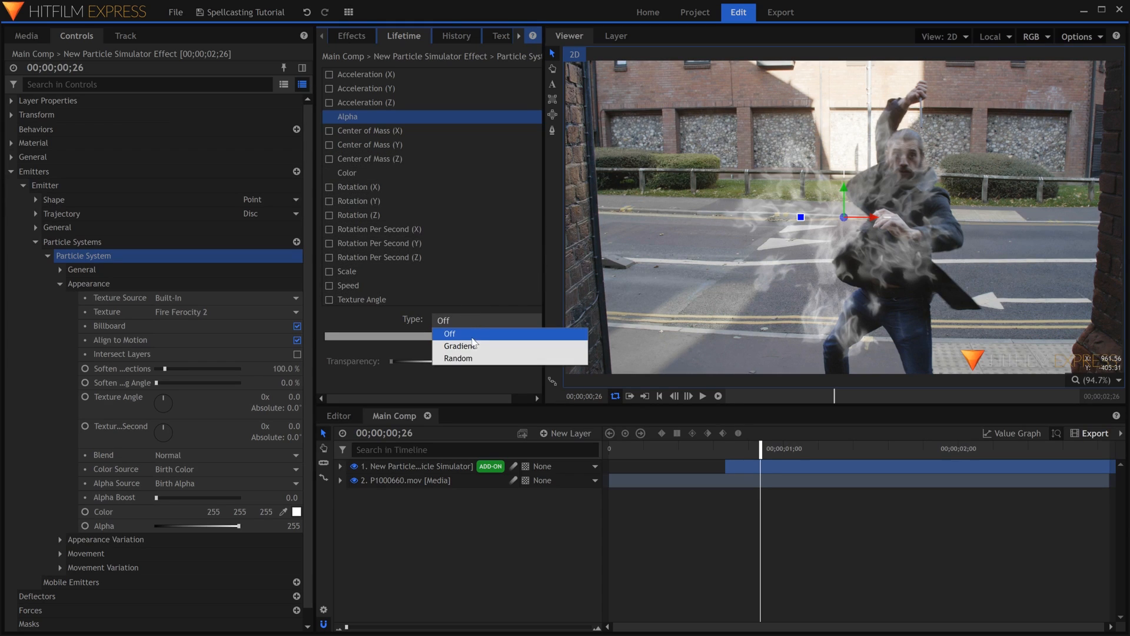
pyautogui.click(472, 344)
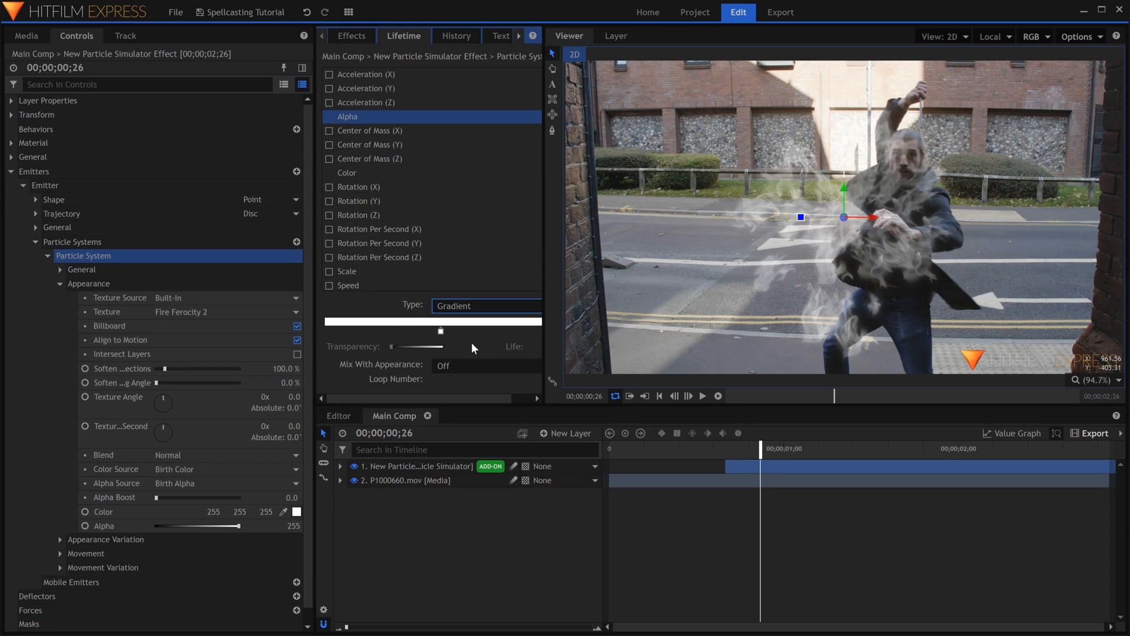
pyautogui.click(338, 331)
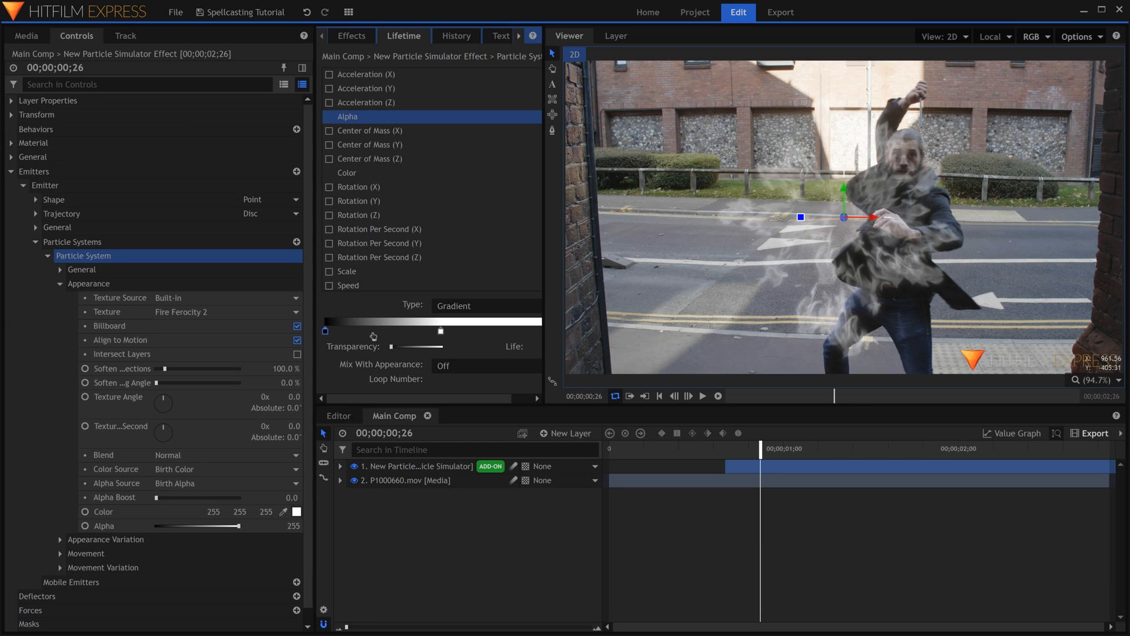
pyautogui.moveTo(493, 396); pyautogui.dragTo(468, 399)
pyautogui.press('Home')
pyautogui.press('space')
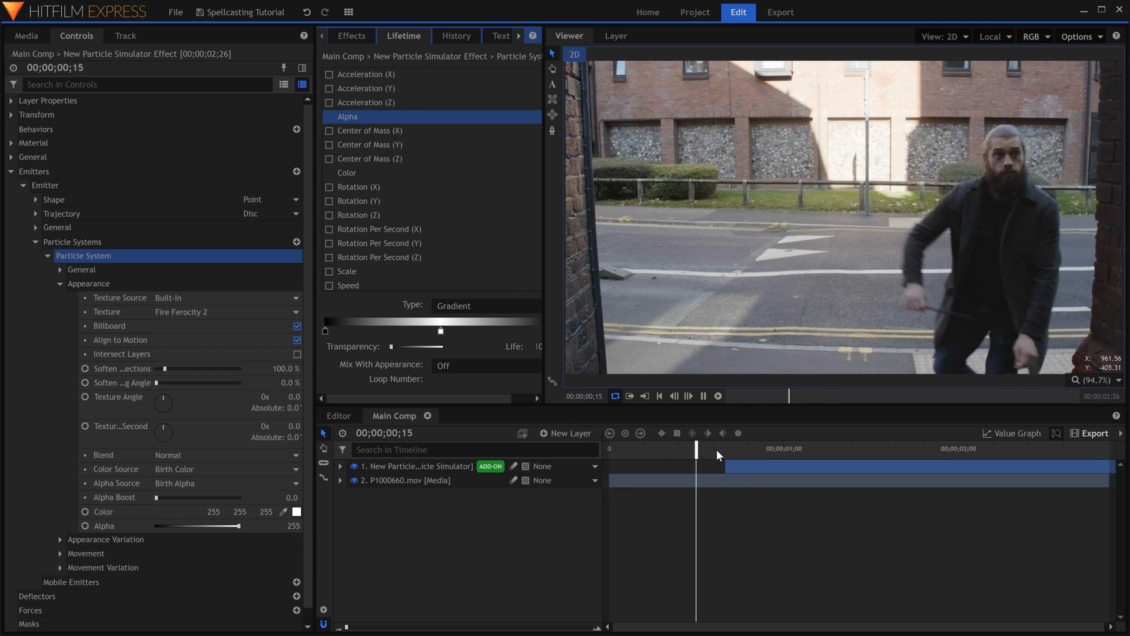
# Move the particle simulator horizontally onto the spellcaster's body and check its alignment on the neighbouring frames.
pyautogui.press('space')
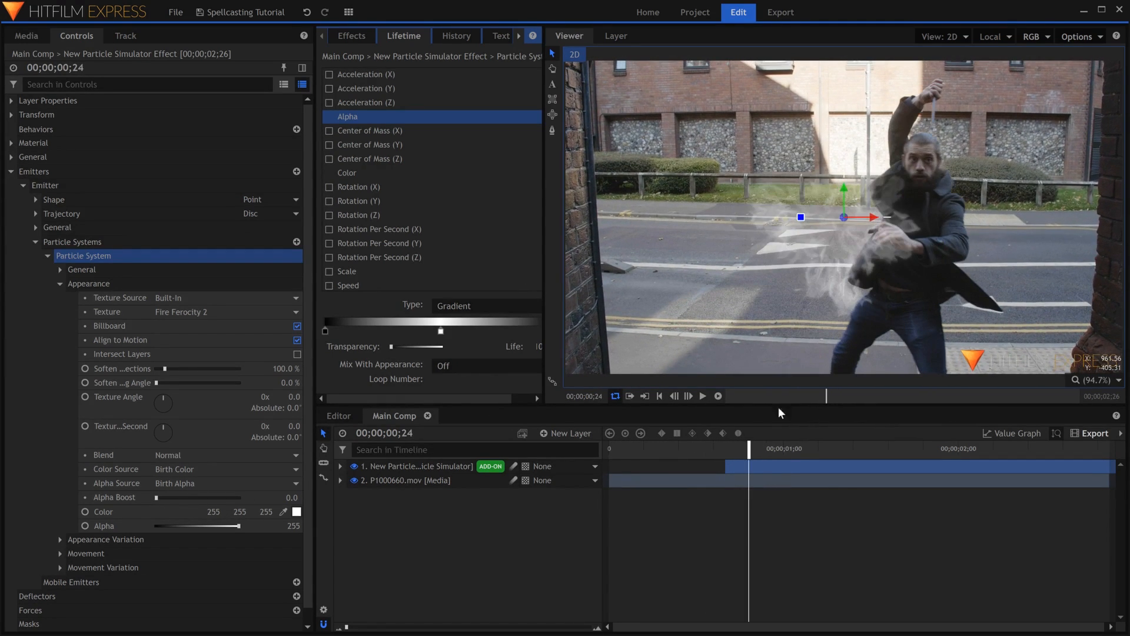
pyautogui.press('Left')
pyautogui.moveTo(871, 216); pyautogui.dragTo(962, 213)
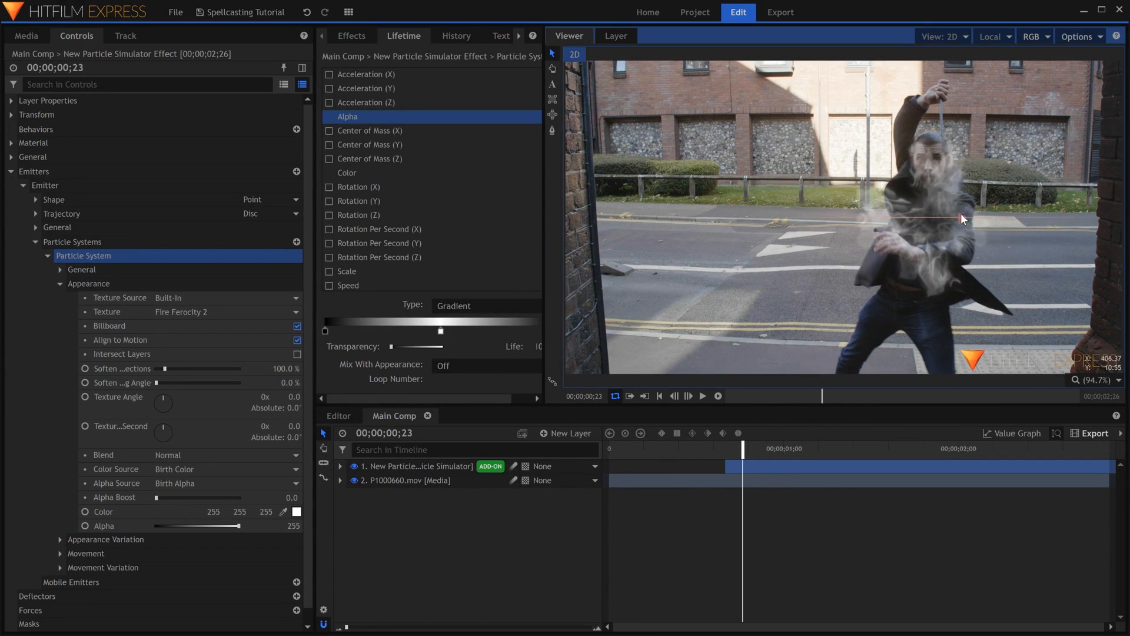
pyautogui.press('Right')
pyautogui.press('Right')
pyautogui.press('Right')
pyautogui.press('Right')
pyautogui.press('Left')
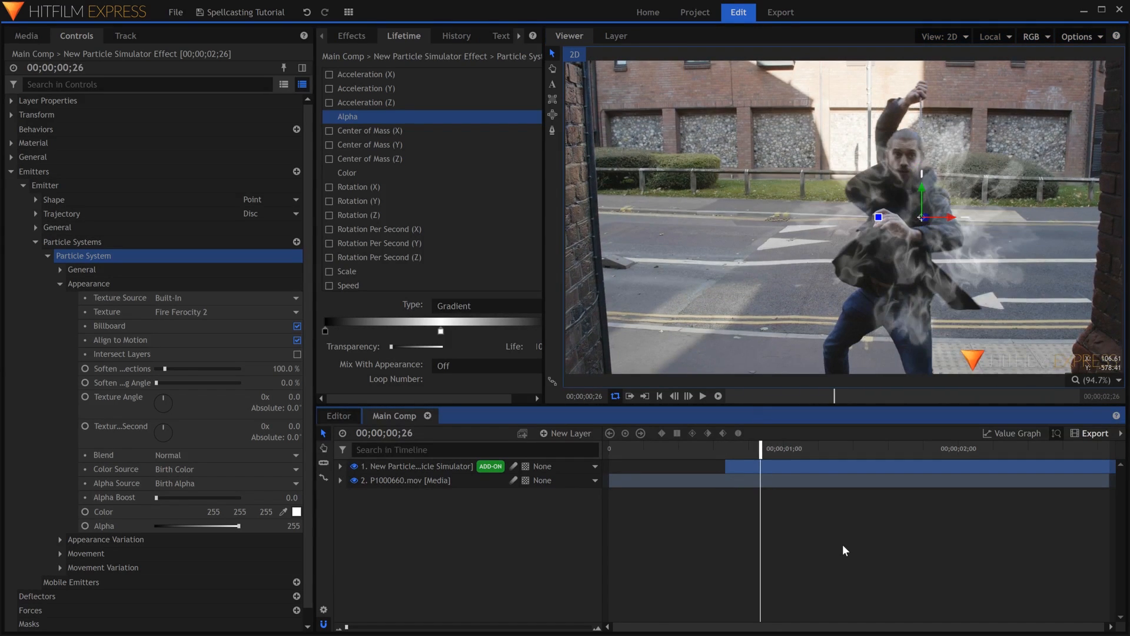
# Duplicate the Particle Simulator layer and hide the original underneath it.
pyautogui.rightClick(439, 467)
pyautogui.click(521, 310)
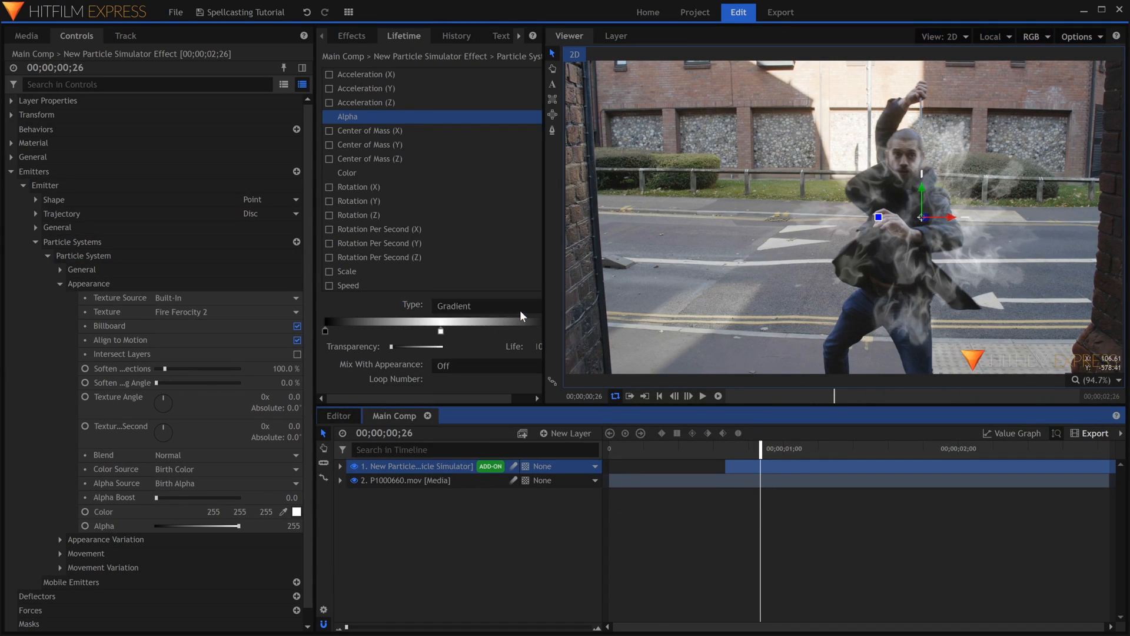
pyautogui.click(355, 480)
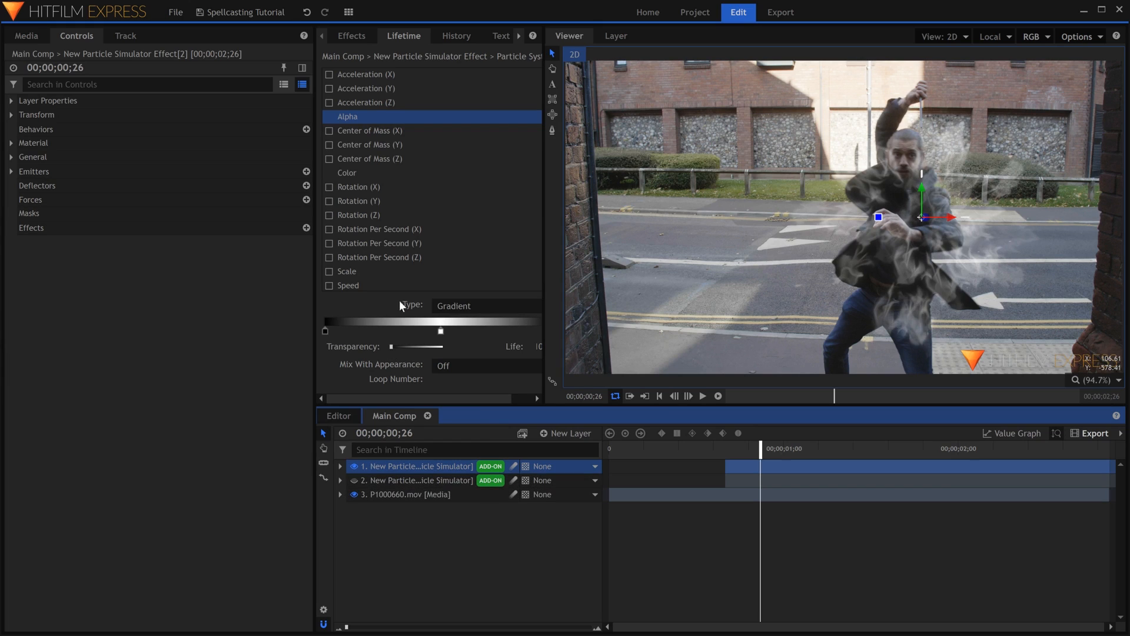
# Find the Atomic Particle effect and apply it to the duplicated Particle Simulator layer.
pyautogui.click(360, 40)
pyautogui.doubleClick(353, 58)
pyautogui.write('atomic')
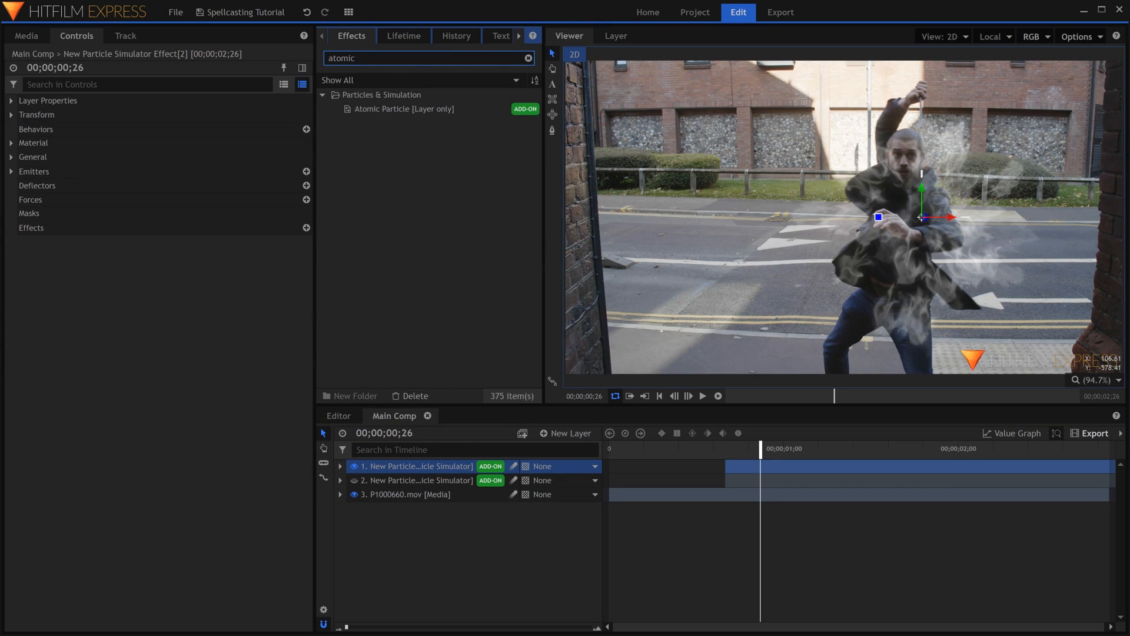
pyautogui.click(447, 111)
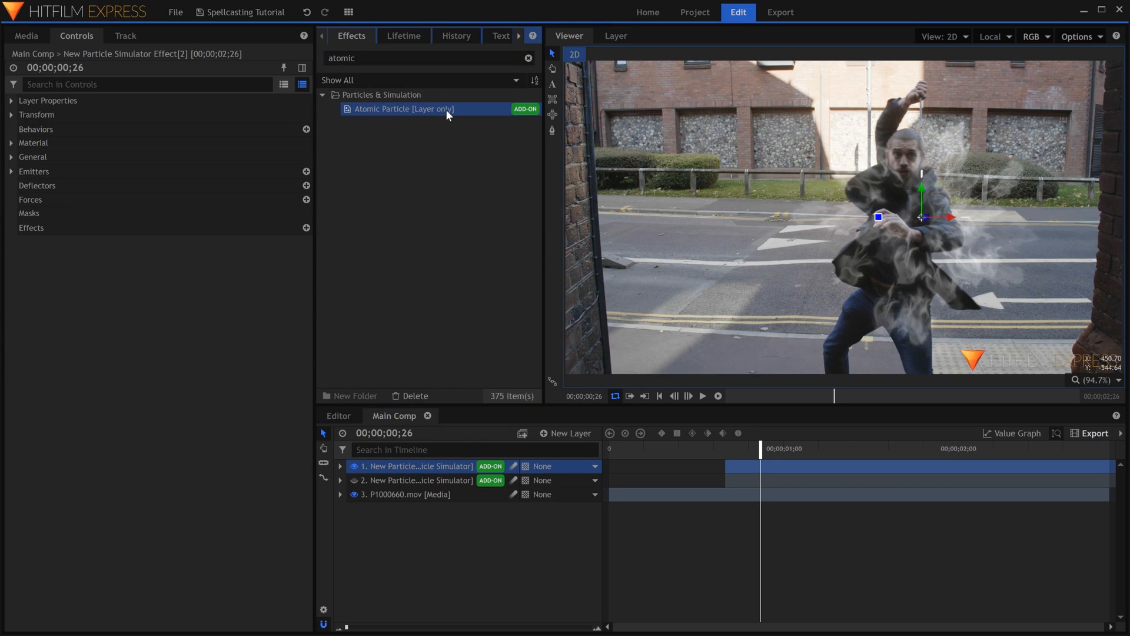
pyautogui.moveTo(458, 471); pyautogui.dragTo(457, 469)
# Rename the duplicated simulator layer as Atomic Particles and collapse its properties in the timeline.
pyautogui.click(455, 468)
pyautogui.press('F2')
pyautogui.write('Atomic Particles')
pyautogui.press('Return')
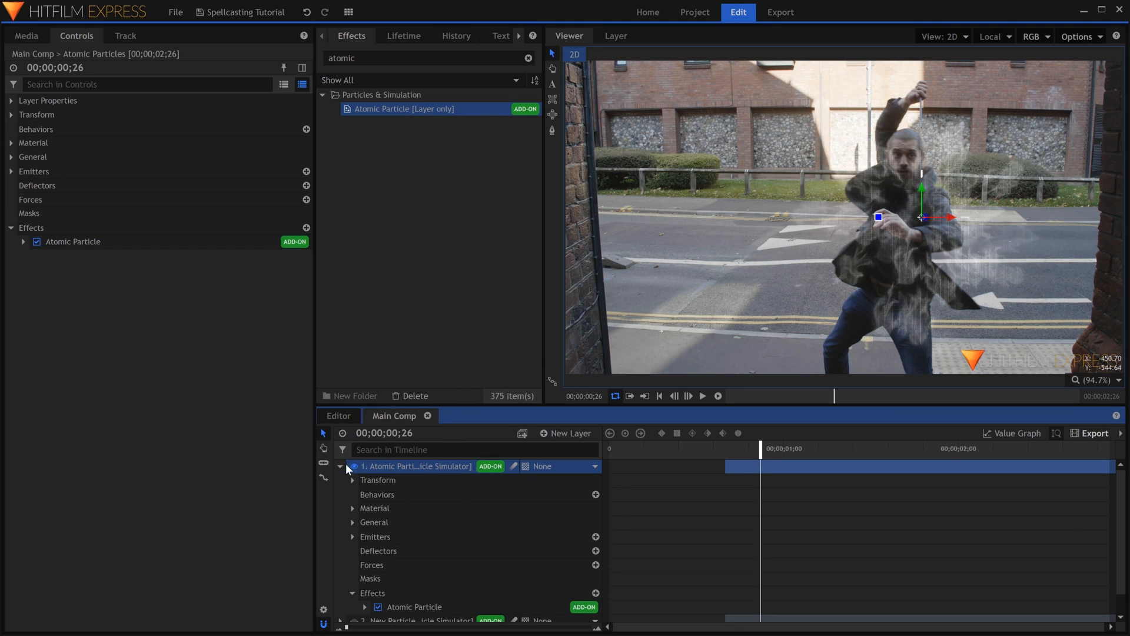
pyautogui.click(345, 468)
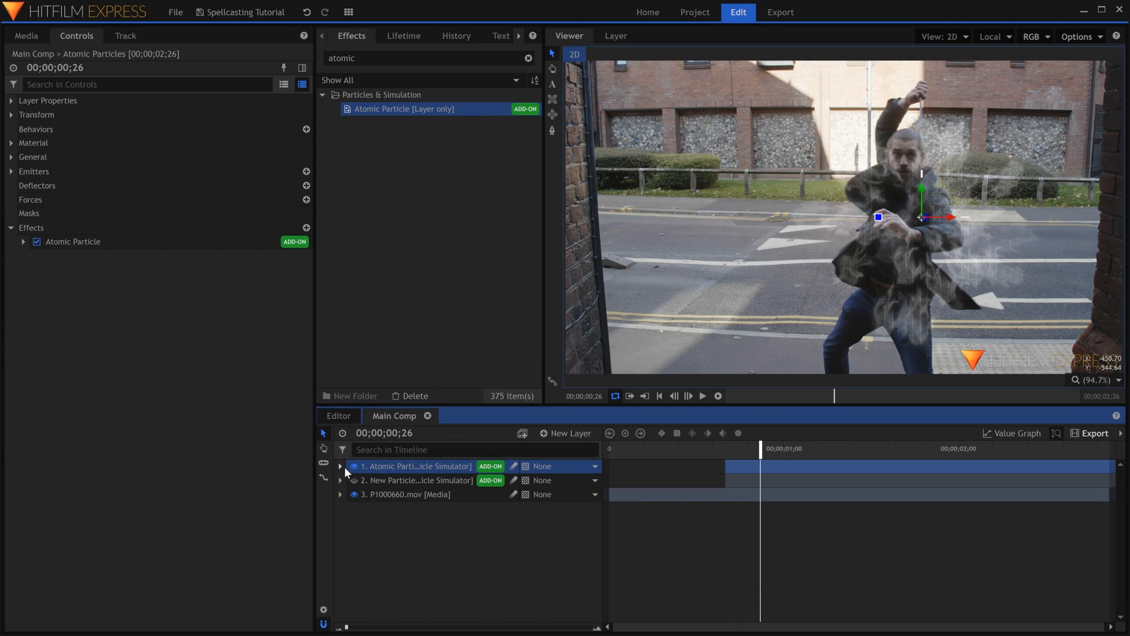
# Set the Atomic Particle effect's Number of Particles to 1,024 in both X and Y.
pyautogui.click(23, 242)
pyautogui.click(35, 269)
pyautogui.click(48, 311)
pyautogui.moveTo(203, 326); pyautogui.dragTo(323, 341)
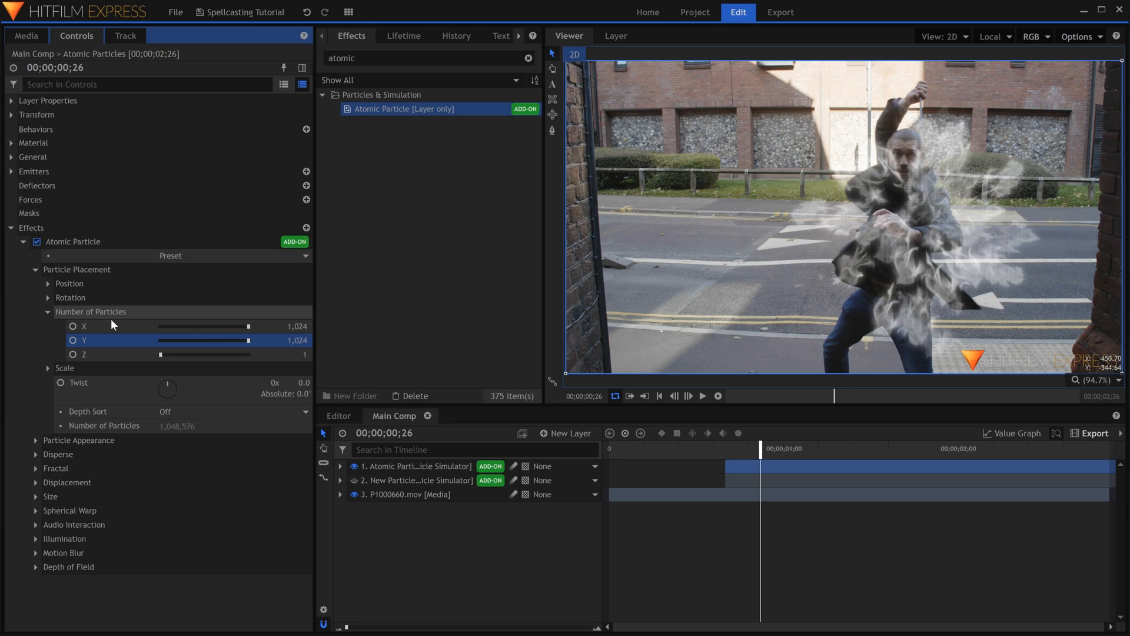
pyautogui.click(36, 269)
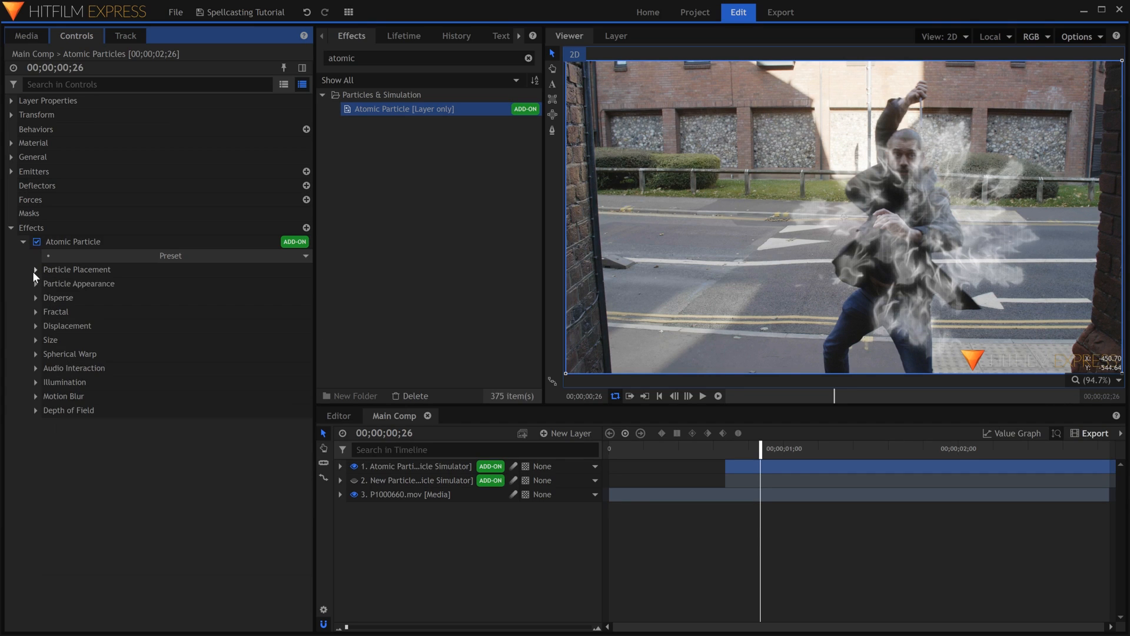
# Set the Atomic Particle effect's Fractal Displace Strength to 250.
pyautogui.click(36, 311)
pyautogui.click(294, 326)
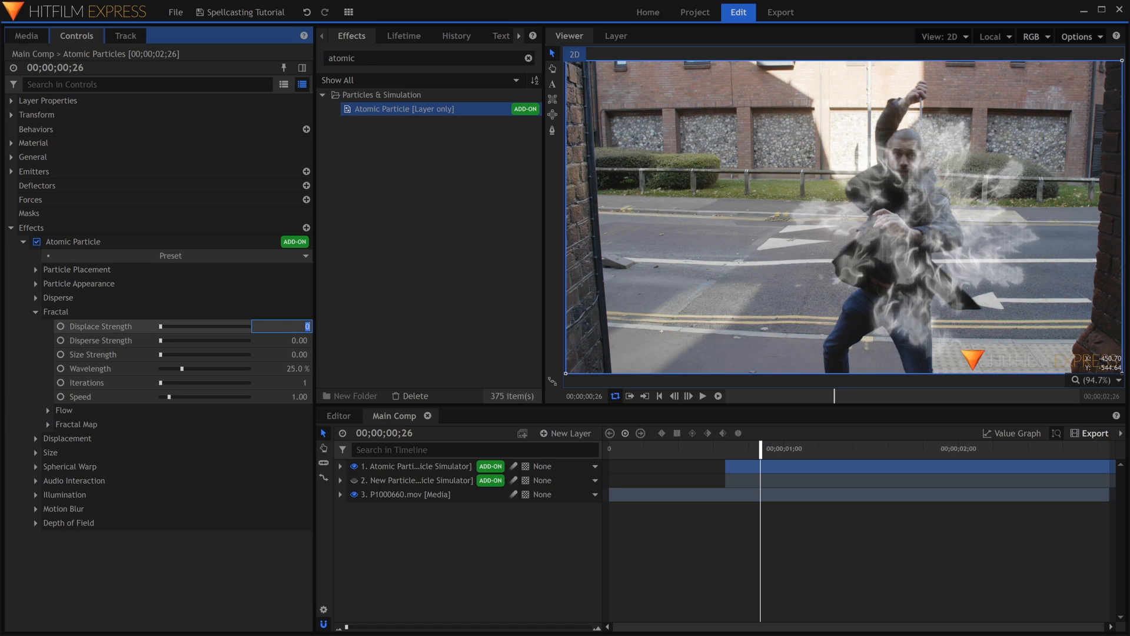
pyautogui.write('250')
pyautogui.press('Return')
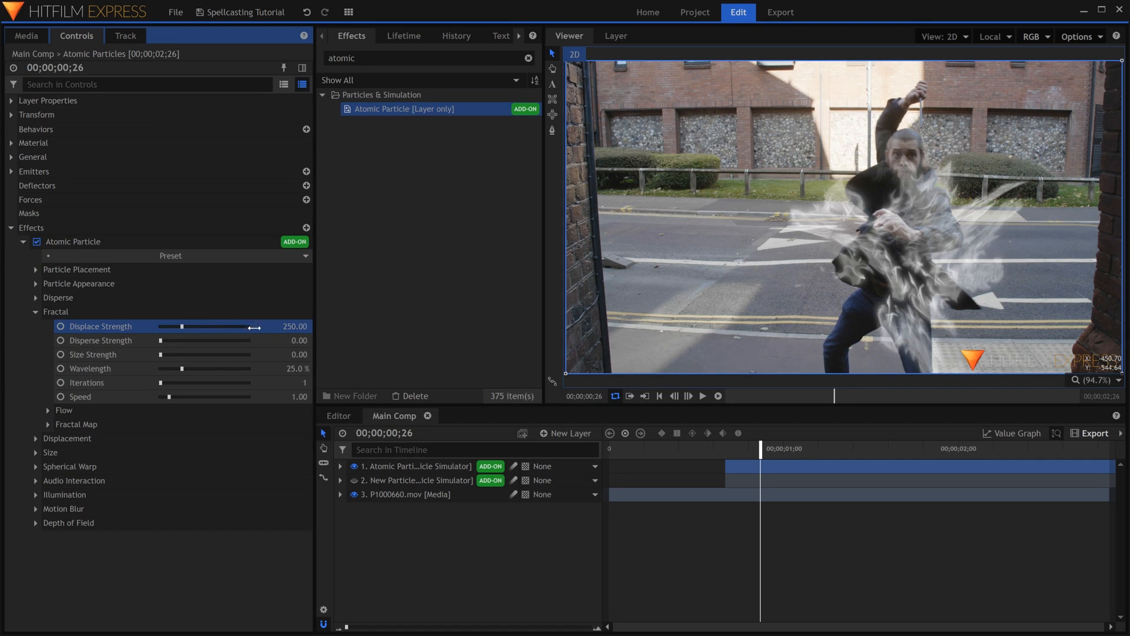
# Try a Fractal Wavelength of 7% and step back and forth through the burst frames.
pyautogui.write('7')
pyautogui.press('Return')
pyautogui.press('Right')
pyautogui.press('Right')
pyautogui.press('Right')
pyautogui.press('Right')
pyautogui.press('Right')
pyautogui.press('Left')
pyautogui.press('Left')
pyautogui.press('Left')
pyautogui.press('Left')
pyautogui.press('Left')
pyautogui.press('Left')
pyautogui.press('Left')
pyautogui.press('Left')
pyautogui.press('Right')
pyautogui.press('Right')
pyautogui.press('Right')
pyautogui.press('Right')
# Try a Fractal Wavelength of 8% and compare the displaced smoke on the neighbouring frames.
pyautogui.write('8')
pyautogui.press('Return')
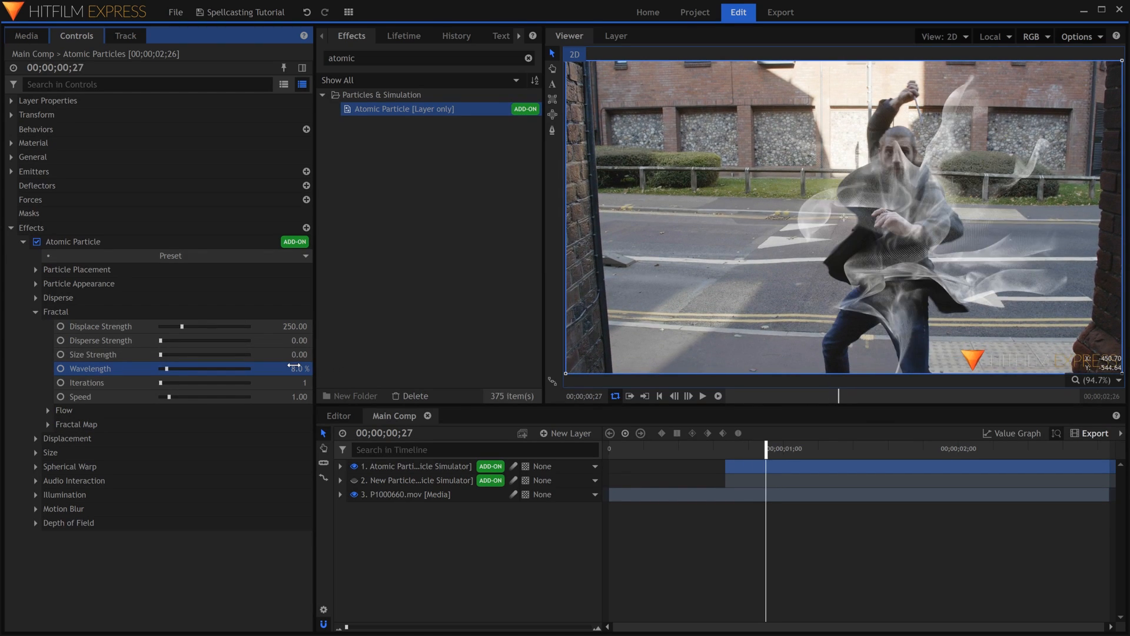
pyautogui.press('Right')
pyautogui.press('Right')
pyautogui.press('Right')
pyautogui.press('Right')
pyautogui.press('Left')
pyautogui.press('Left')
pyautogui.press('Left')
pyautogui.press('Left')
# Set the Fractal Wavelength to 6% and check the swirling smoke frame by frame.
pyautogui.write('6')
pyautogui.press('Return')
pyautogui.press('Right')
pyautogui.press('Right')
pyautogui.press('Right')
pyautogui.press('Right')
pyautogui.press('Left')
pyautogui.press('Left')
pyautogui.press('Left')
pyautogui.press('Left')
pyautogui.press('Left')
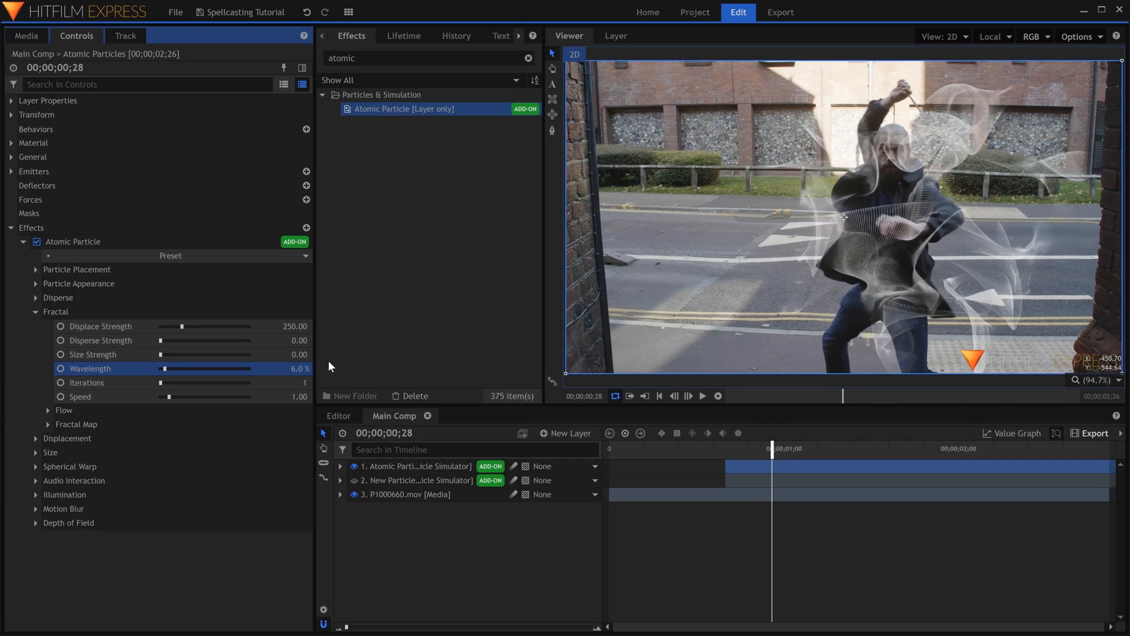
pyautogui.press('Right')
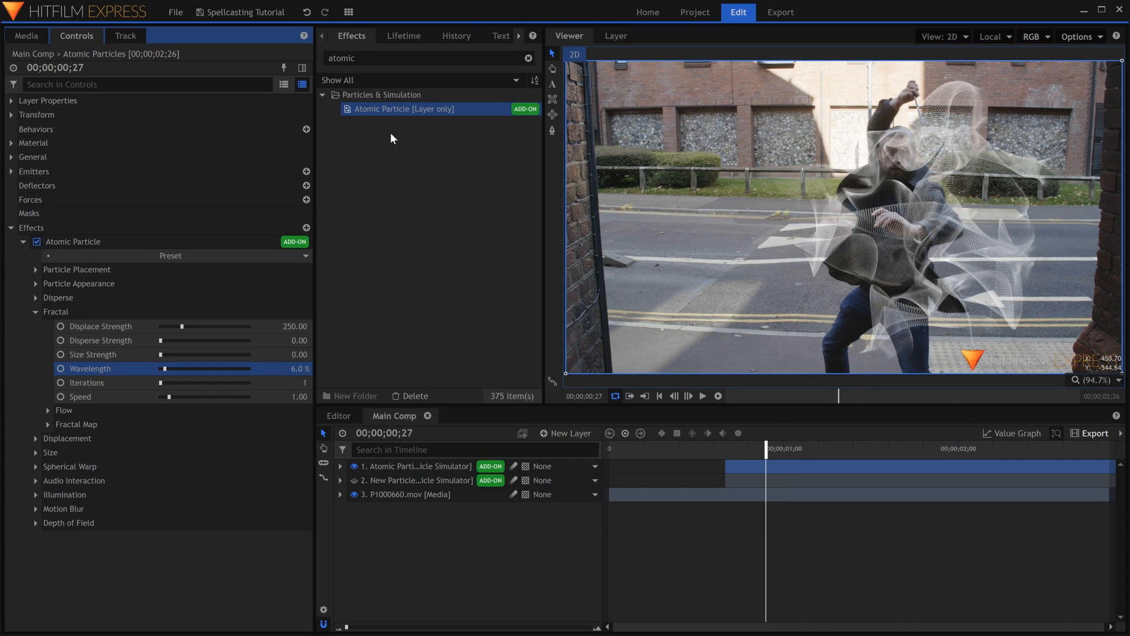
# Add a Zoom Blur effect below Atomic Particle on the Atomic Particles layer and expand its settings.
pyautogui.doubleClick(342, 59)
pyautogui.write('zoom')
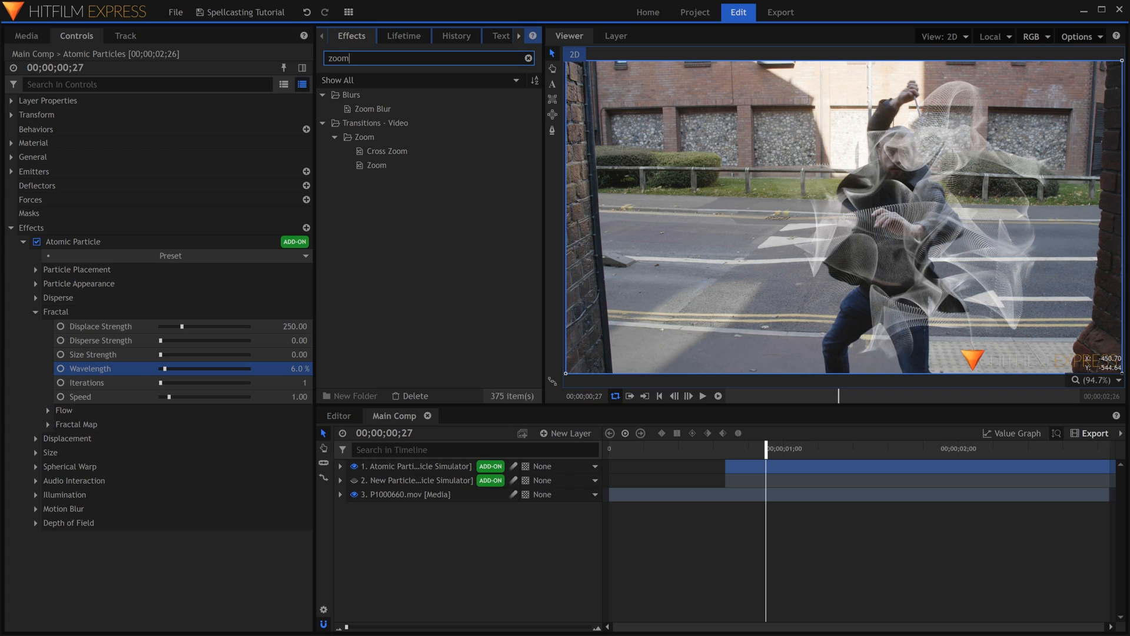
pyautogui.moveTo(400, 110); pyautogui.dragTo(117, 531)
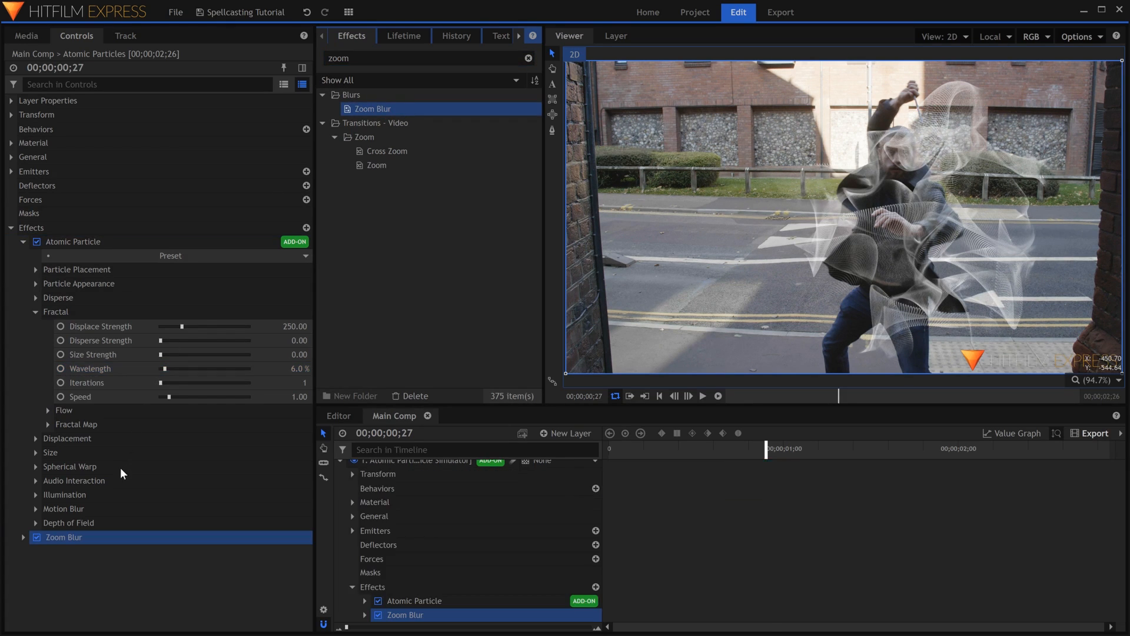
pyautogui.click(24, 241)
pyautogui.click(22, 253)
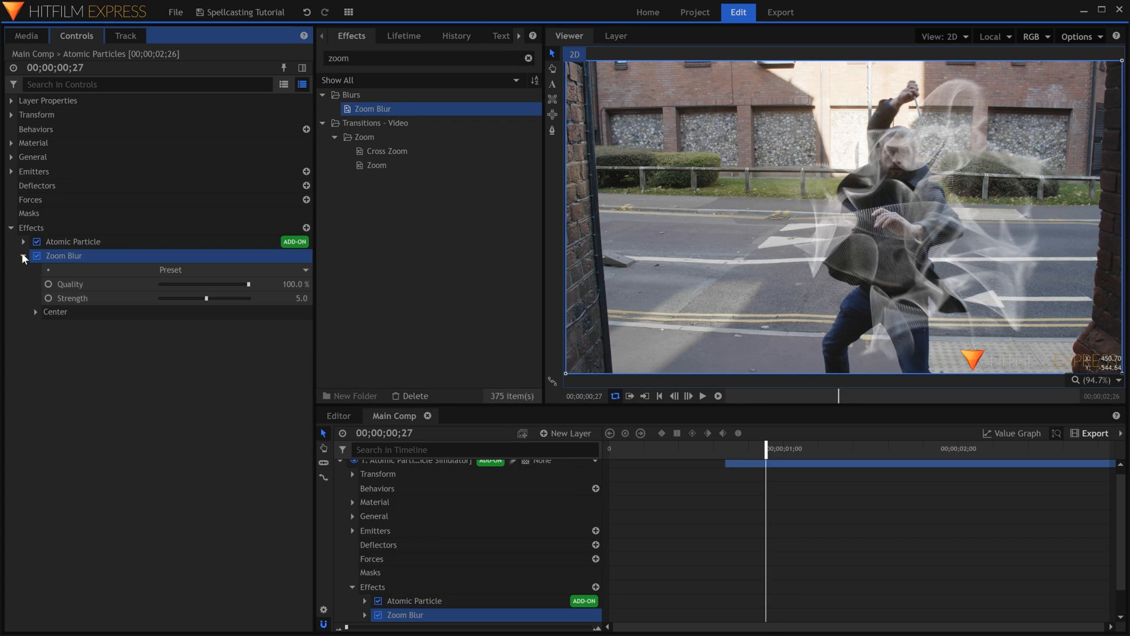
# Center the Zoom Blur on the middle of the particle burst and set its Strength to 15.
pyautogui.moveTo(845, 217); pyautogui.dragTo(913, 220)
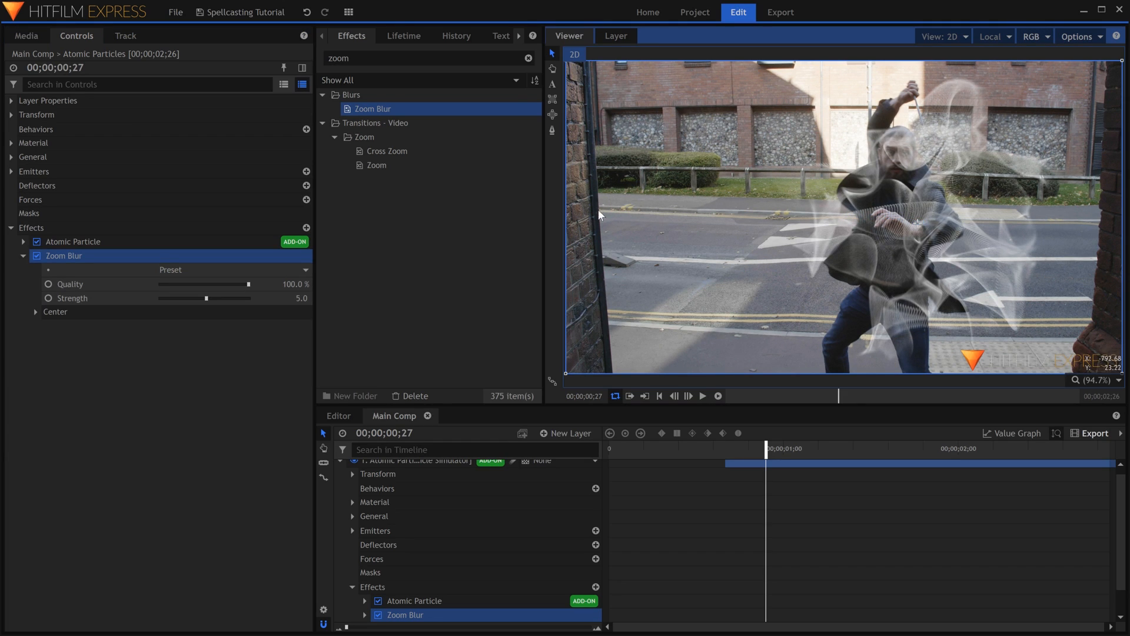
pyautogui.moveTo(301, 299); pyautogui.dragTo(319, 298)
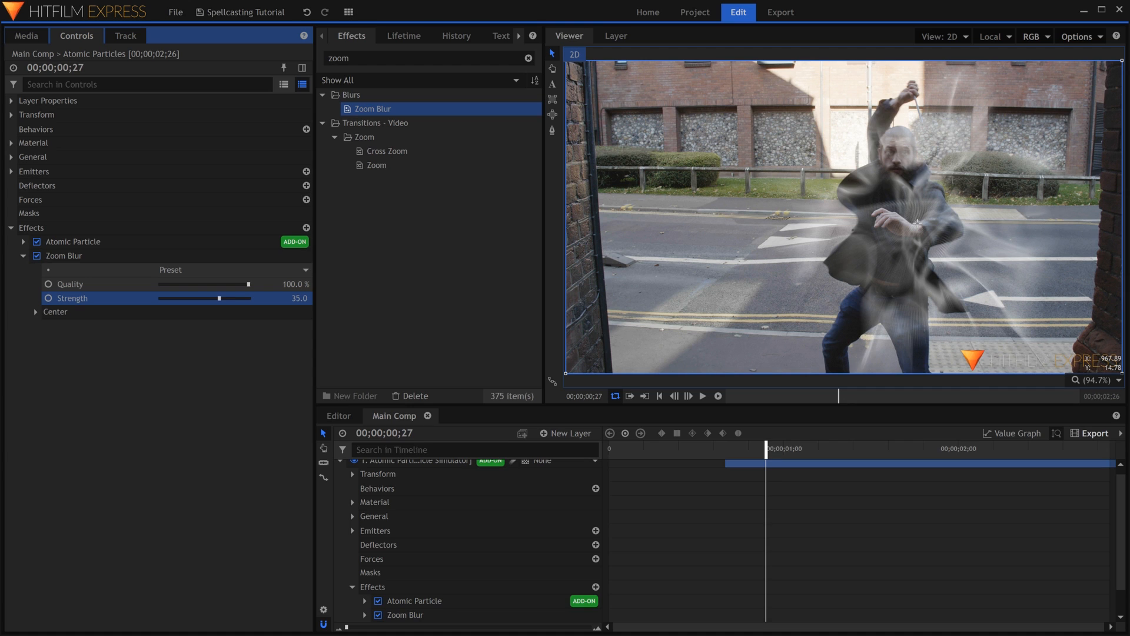
pyautogui.write('15')
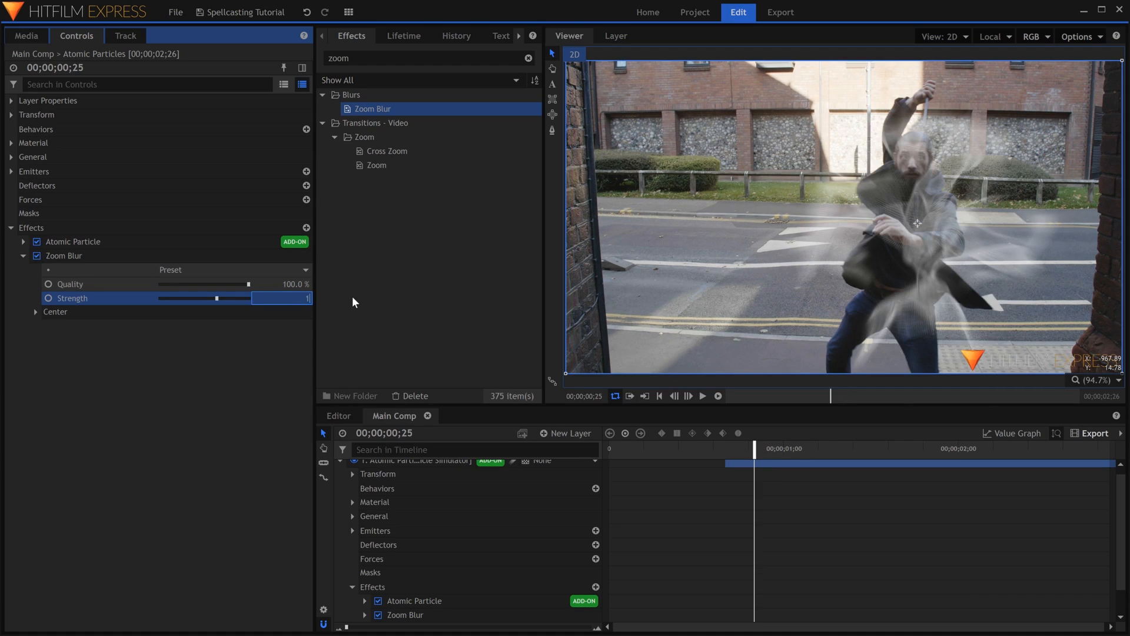
pyautogui.press('Return')
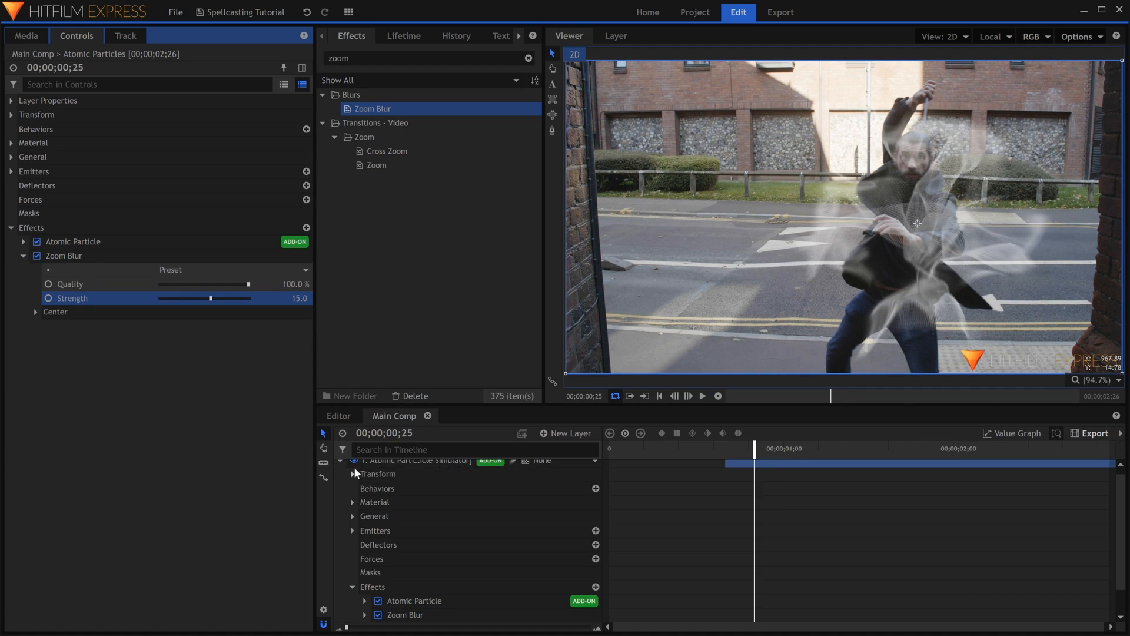
# Unhide the original Particle Simulator layer, previewing the combined burst, and enable motion blur on that layer.
pyautogui.click(341, 463)
pyautogui.click(352, 479)
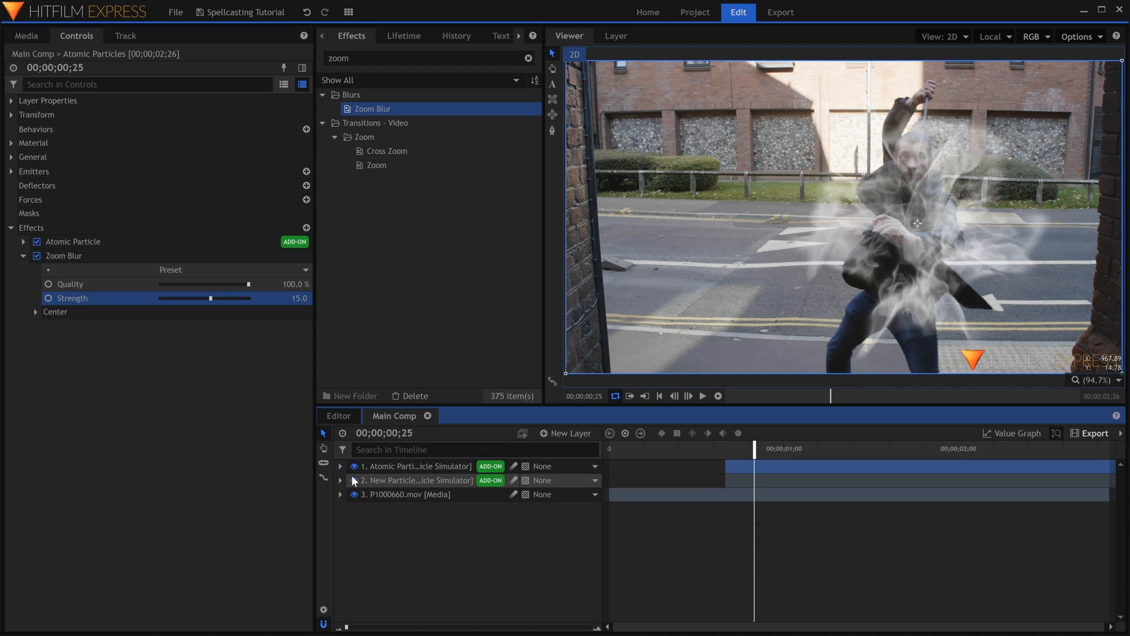
pyautogui.press('Home')
pyautogui.press('space')
pyautogui.press('space')
pyautogui.moveTo(815, 449); pyautogui.dragTo(760, 456)
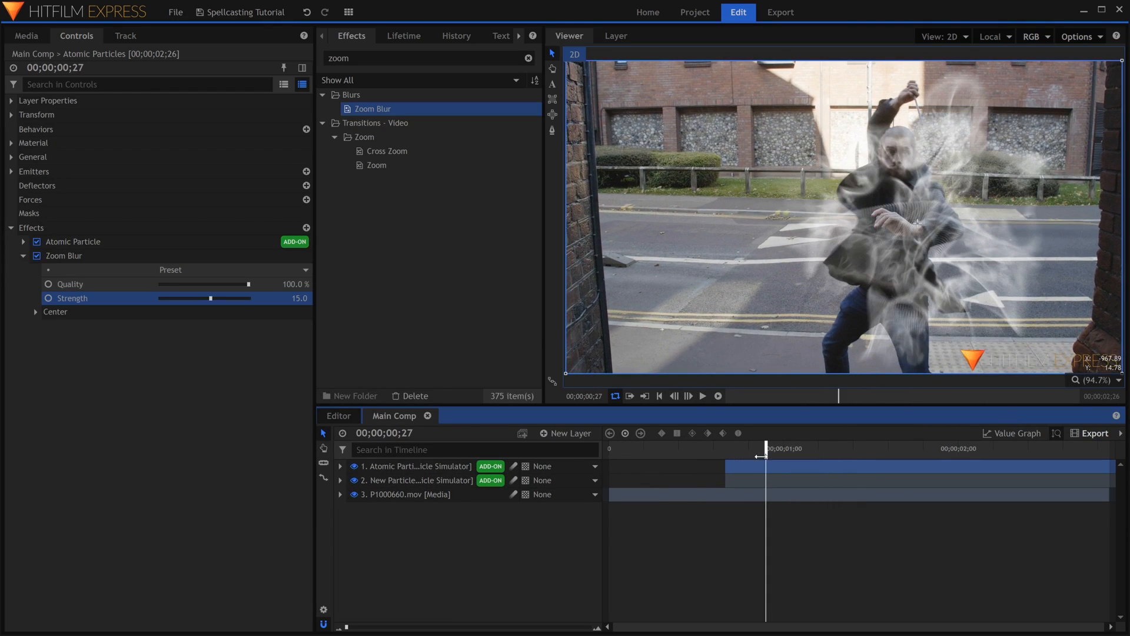
pyautogui.click(513, 480)
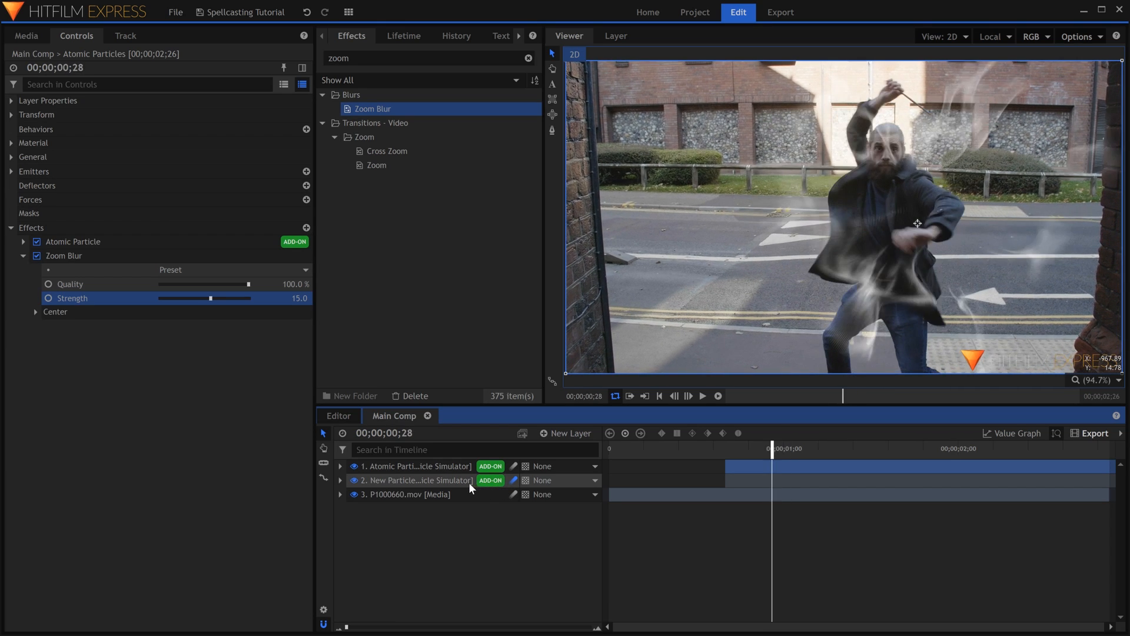
# Combine the two Particle Simulator layers into a composite shot named Spell Block and play it back.
pyautogui.click(447, 482)
pyautogui.keyDown('ctrl'); pyautogui.click(448, 470); pyautogui.keyUp('ctrl')
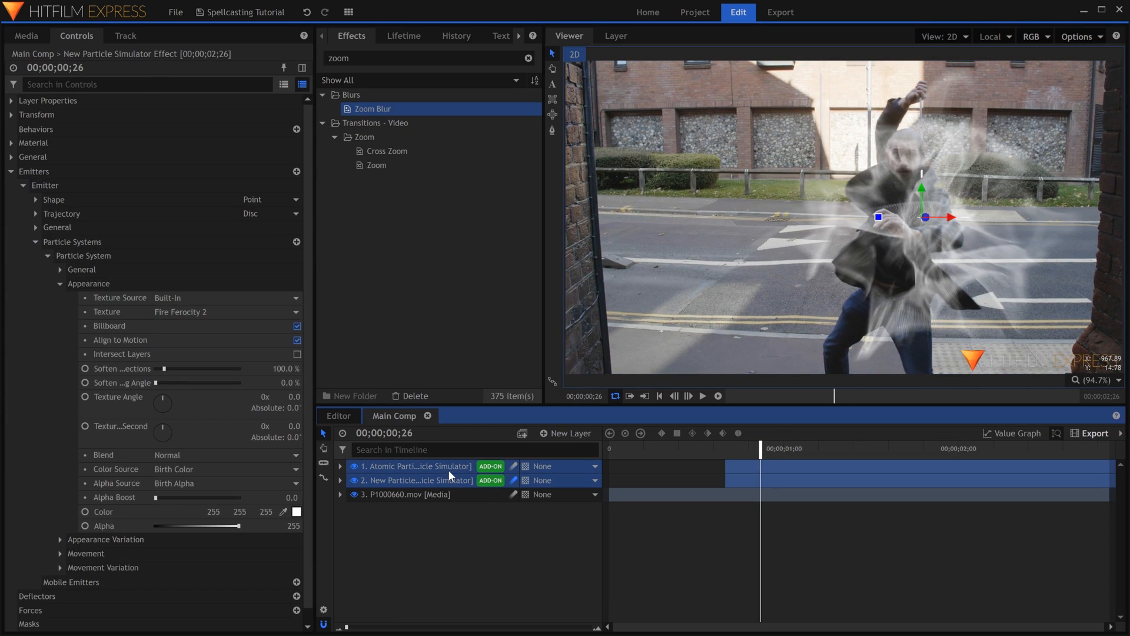
pyautogui.rightClick(448, 470)
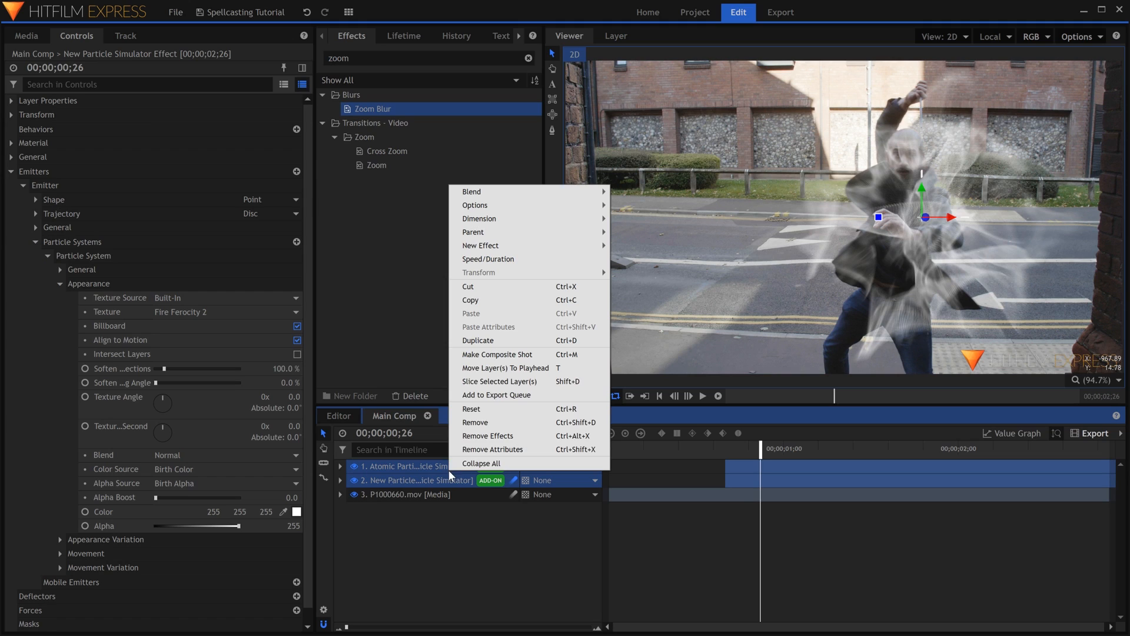
pyautogui.click(524, 355)
pyautogui.write('Spell Block')
pyautogui.press('Return')
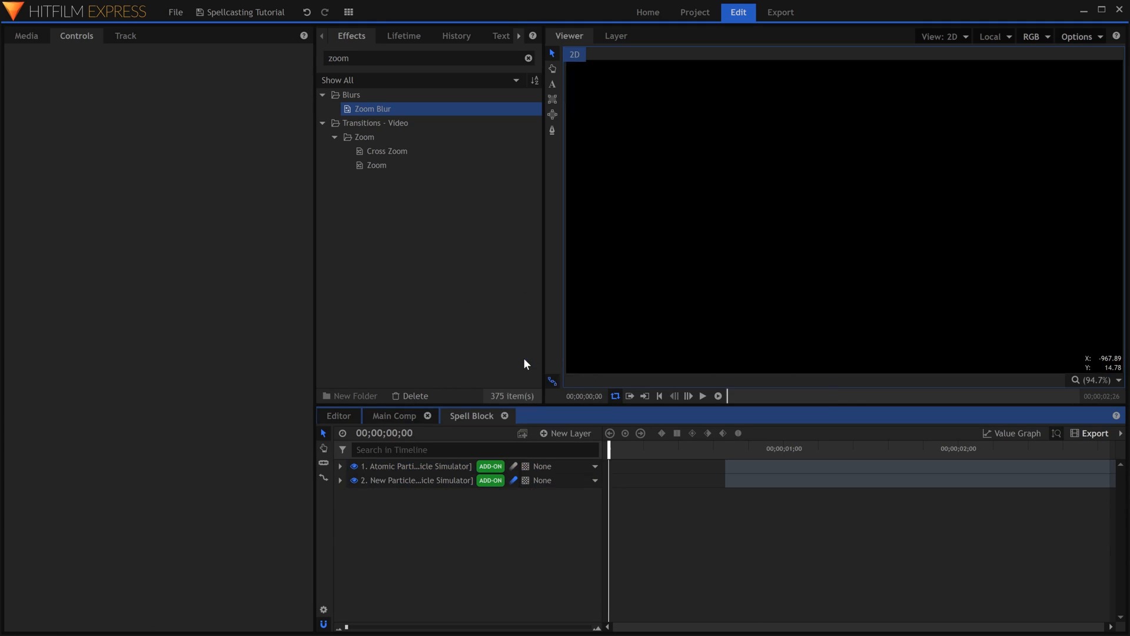
pyautogui.press('space')
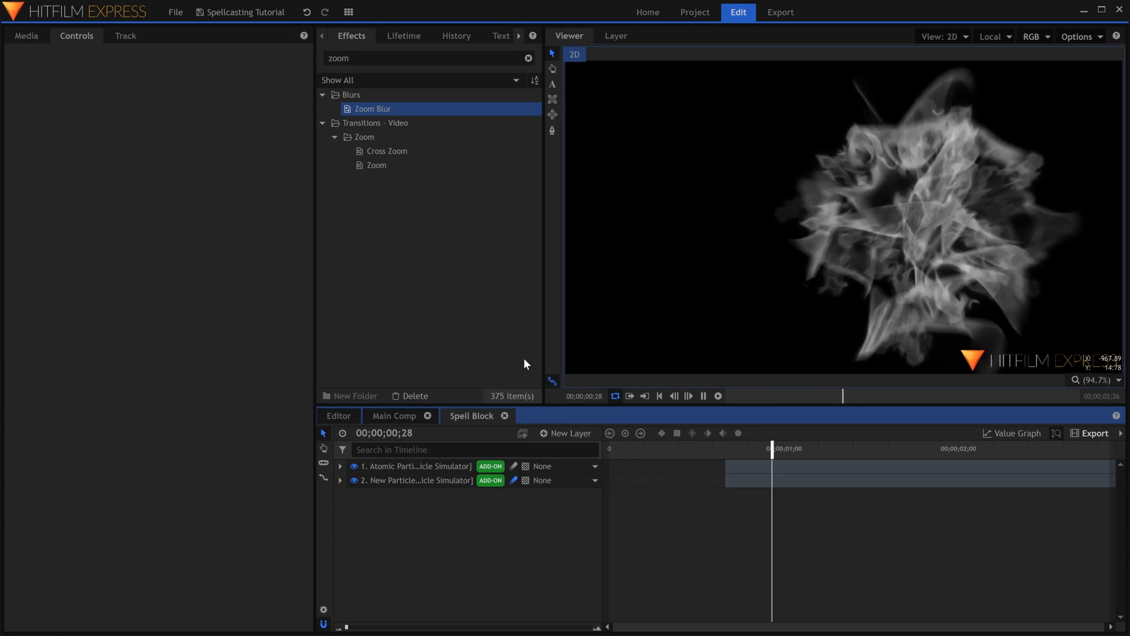
pyautogui.press('space')
pyautogui.press('Home')
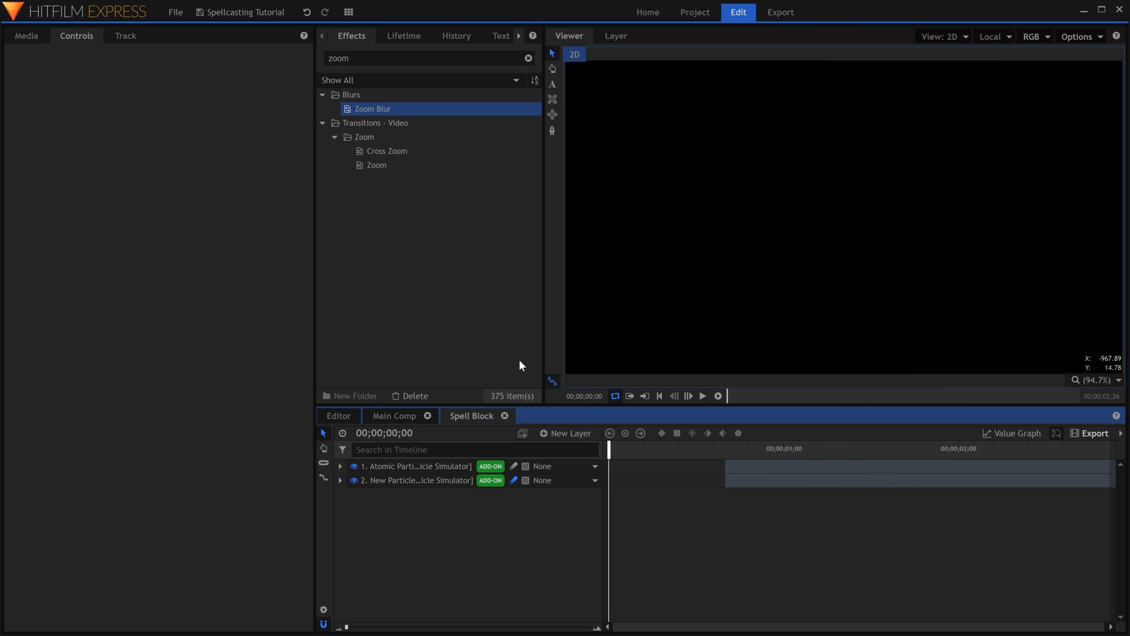
# Return to Main Comp and make a pre-render of the Spell Block composite shot from the project media.
pyautogui.click(398, 421)
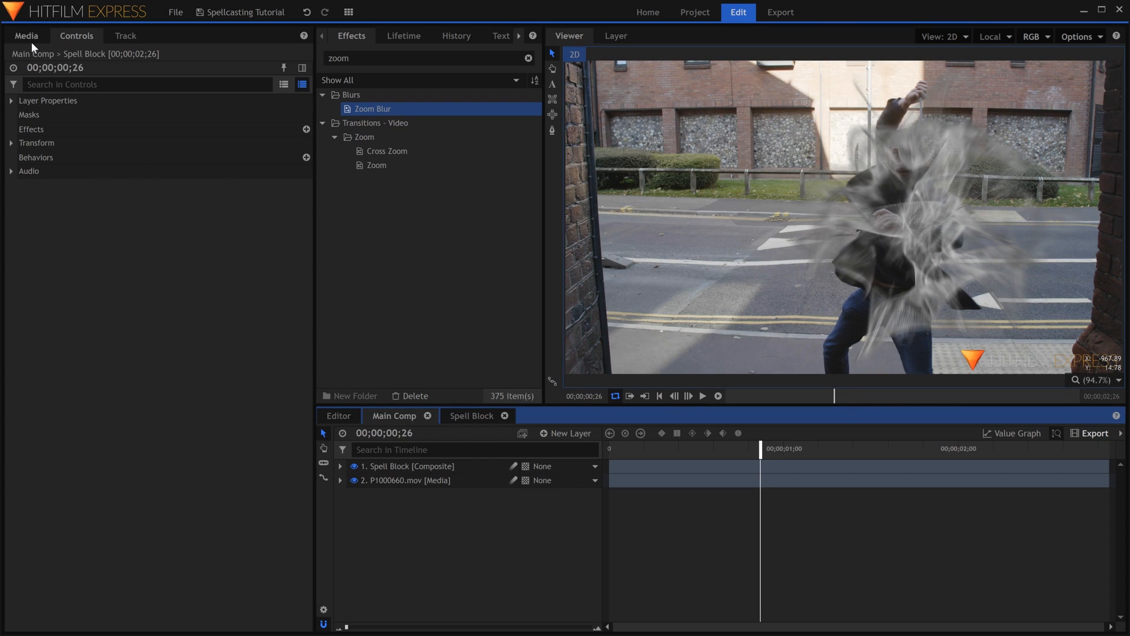
pyautogui.click(31, 41)
pyautogui.click(192, 238)
pyautogui.rightClick(192, 239)
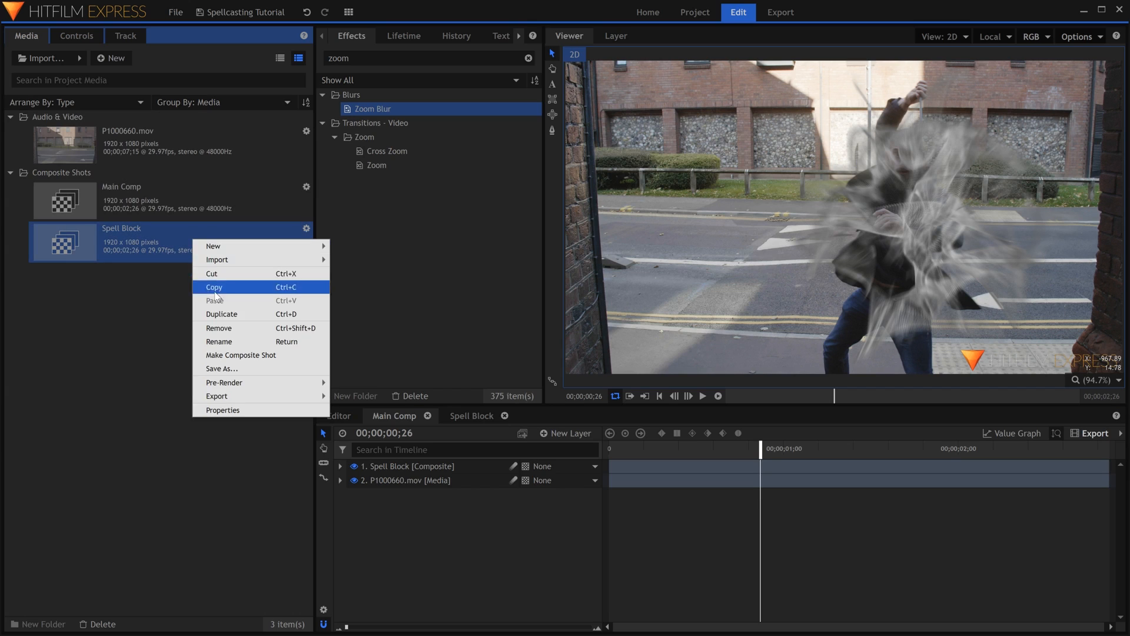
pyautogui.moveTo(300, 385)
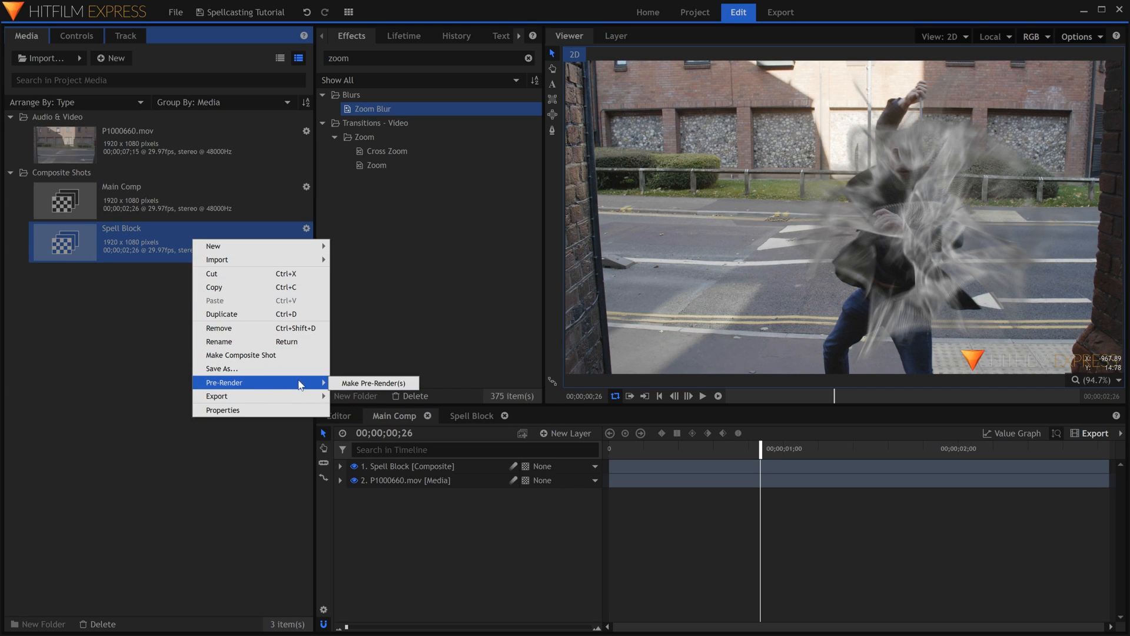
pyautogui.click(350, 383)
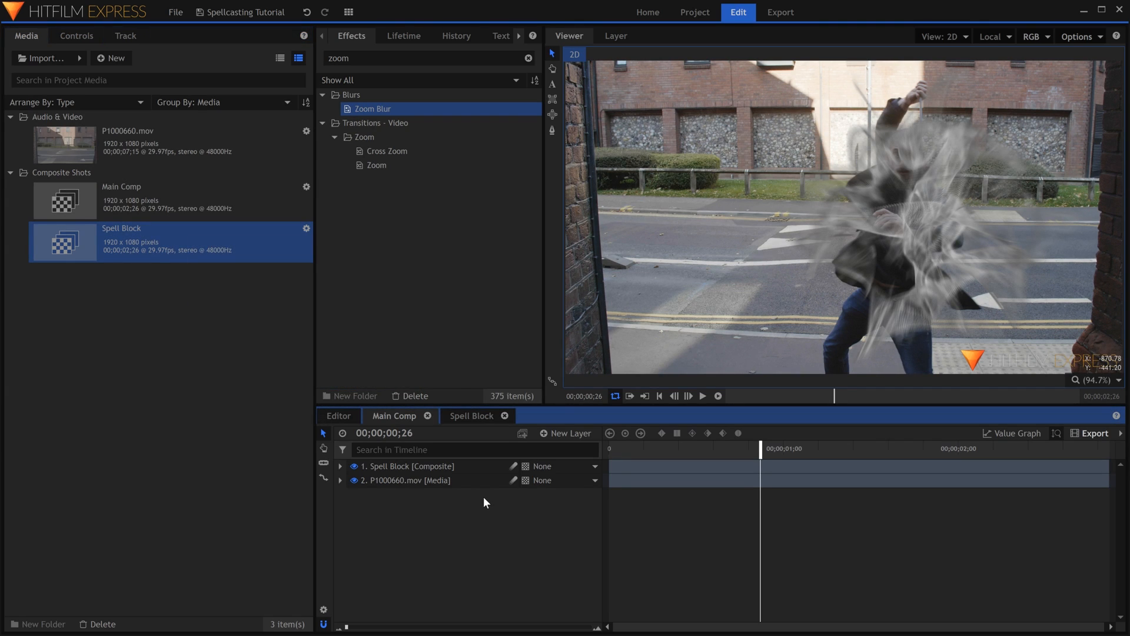
# Set the Spell Block layer's blend mode to Screen in Main Comp and play back the result.
pyautogui.click(464, 469)
pyautogui.rightClick(463, 465)
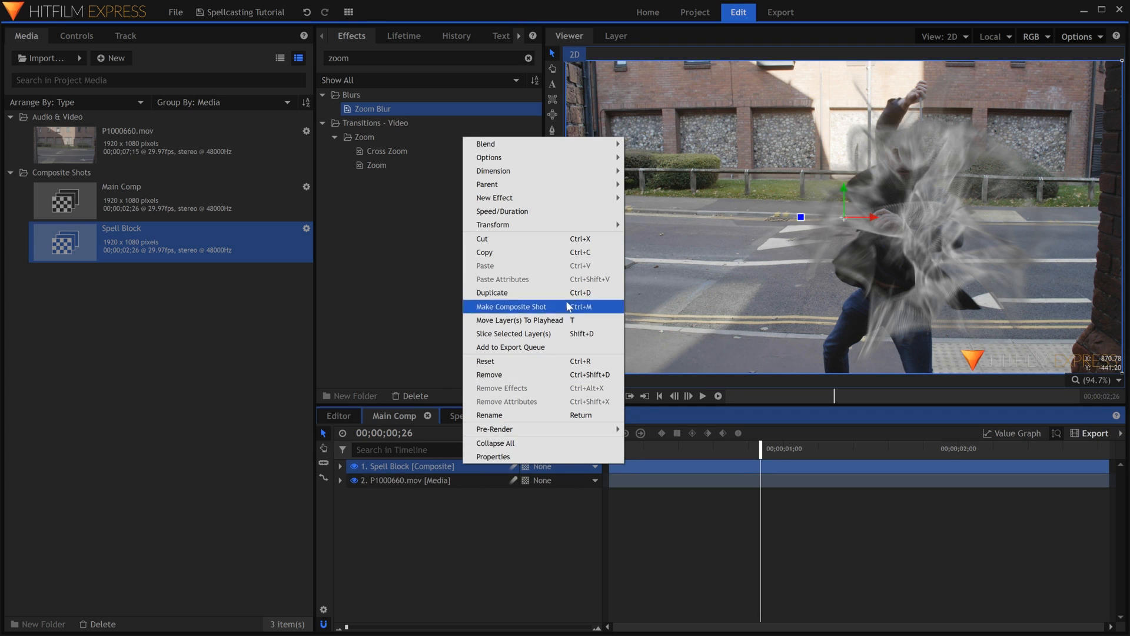
pyautogui.moveTo(604, 148)
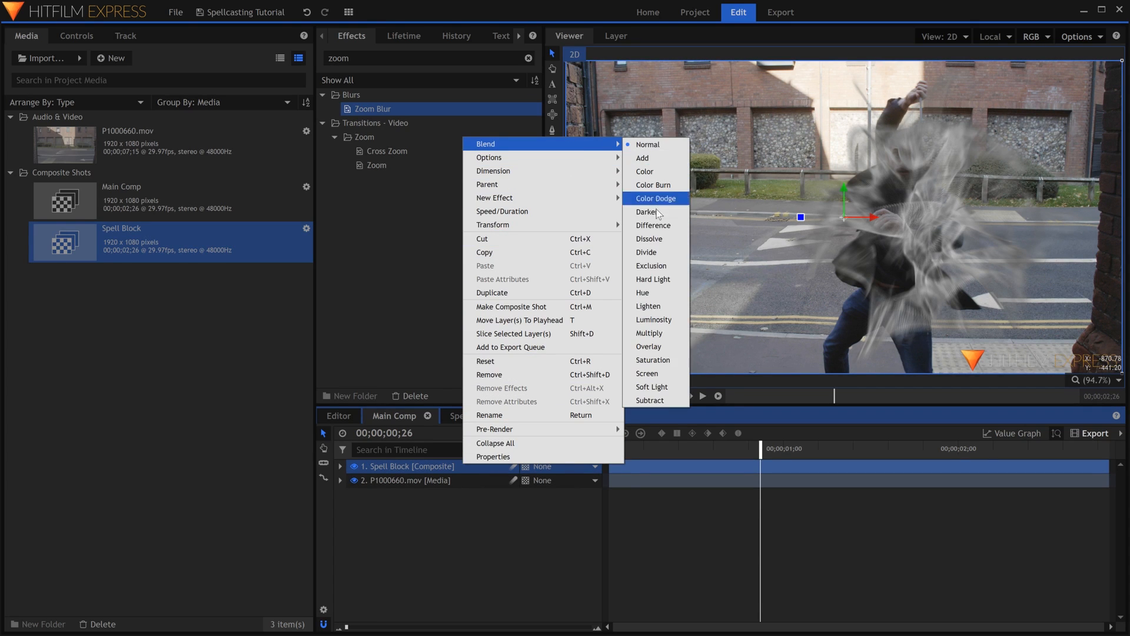
pyautogui.click(663, 375)
pyautogui.click(683, 525)
pyautogui.press('space')
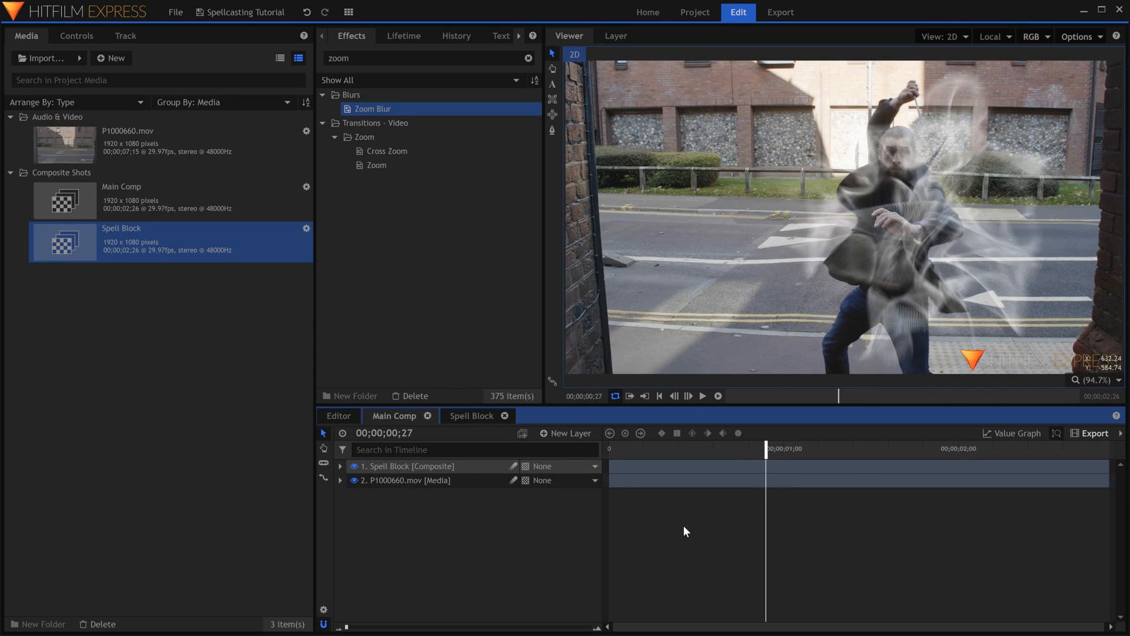
# Find the Color Vibrance effect, apply it to the Spell Block layer, and show the layer's controls.
pyautogui.click(462, 59)
pyautogui.write('vibrance')
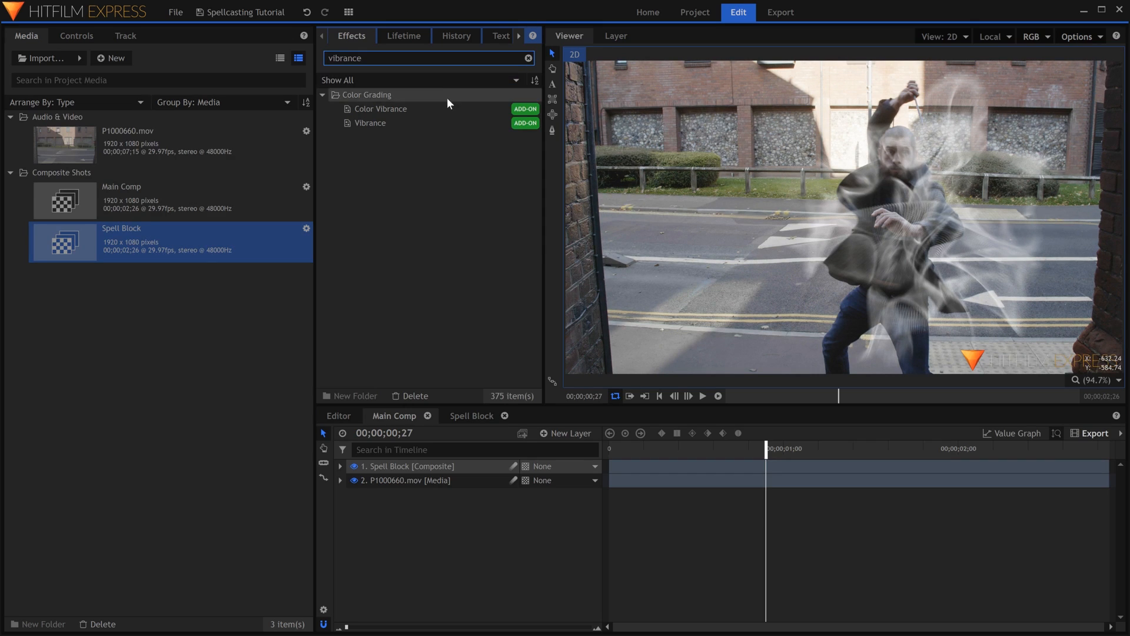
pyautogui.moveTo(449, 104); pyautogui.dragTo(479, 162)
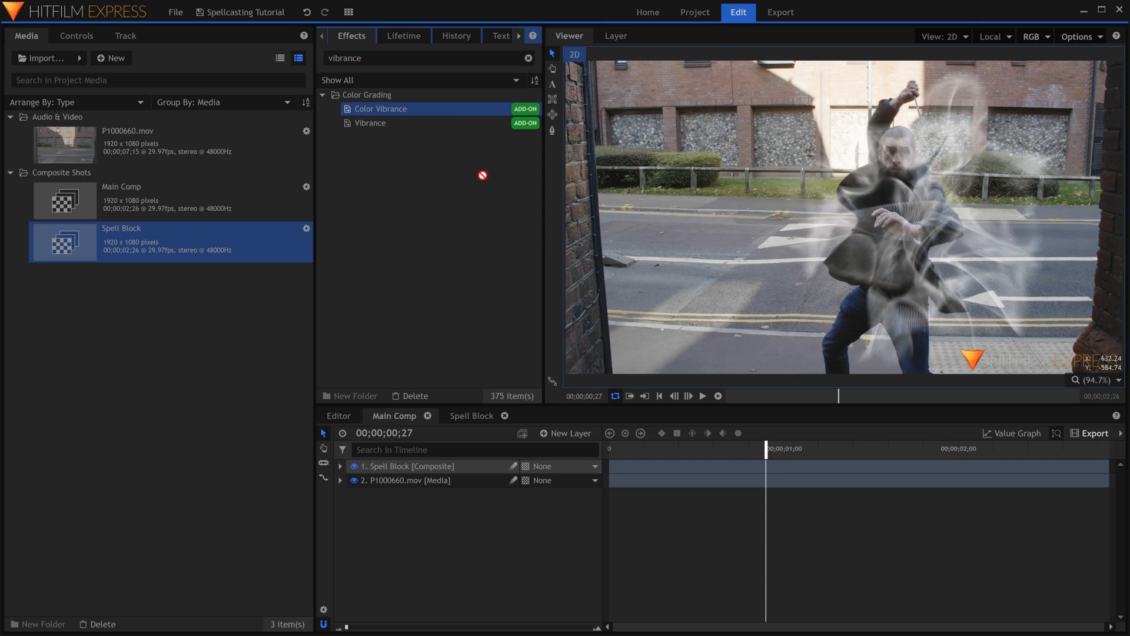
pyautogui.moveTo(480, 463); pyautogui.dragTo(475, 468)
pyautogui.click(67, 40)
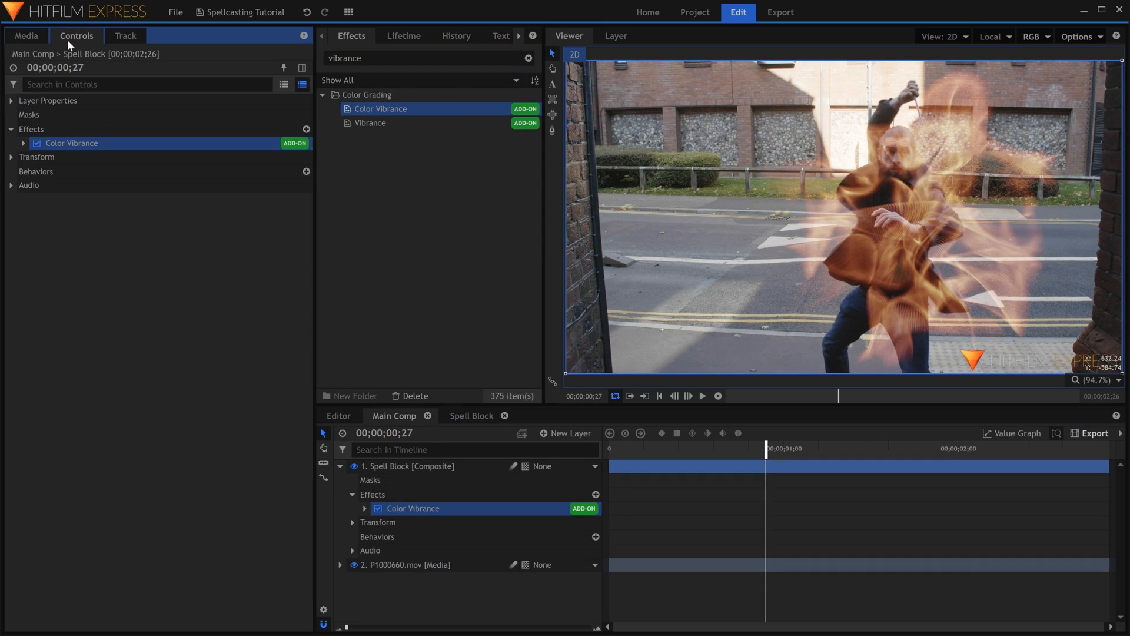
# Set the Color Vibrance color on the Spell Block layer to bright blue #00bbff.
pyautogui.click(23, 143)
pyautogui.click(30, 168)
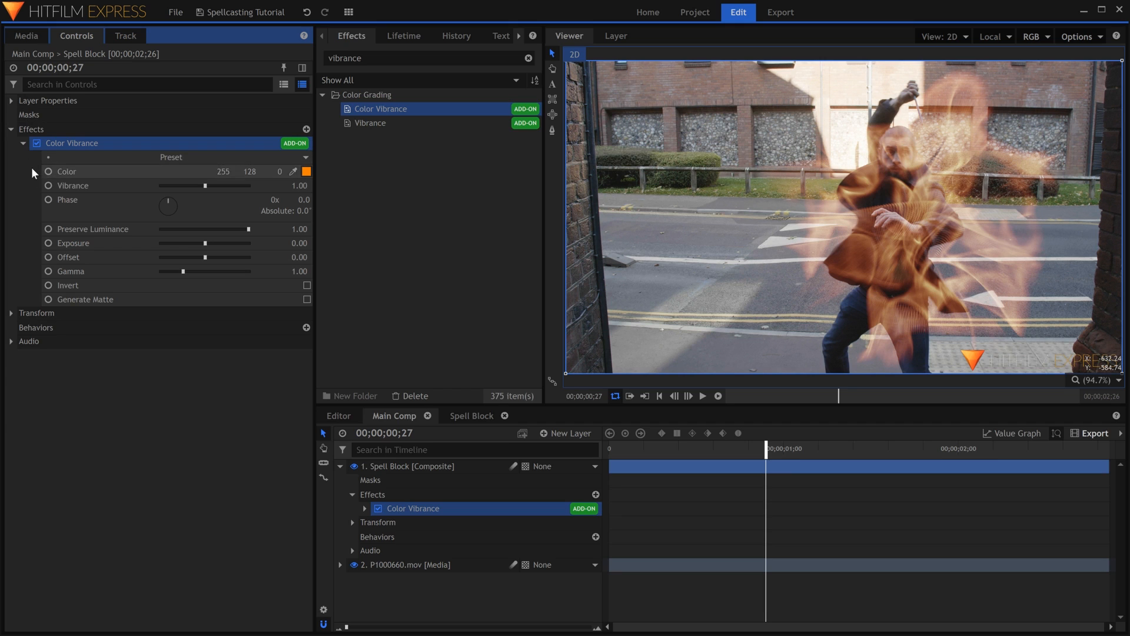
pyautogui.click(306, 171)
pyautogui.click(624, 219)
pyautogui.click(617, 210)
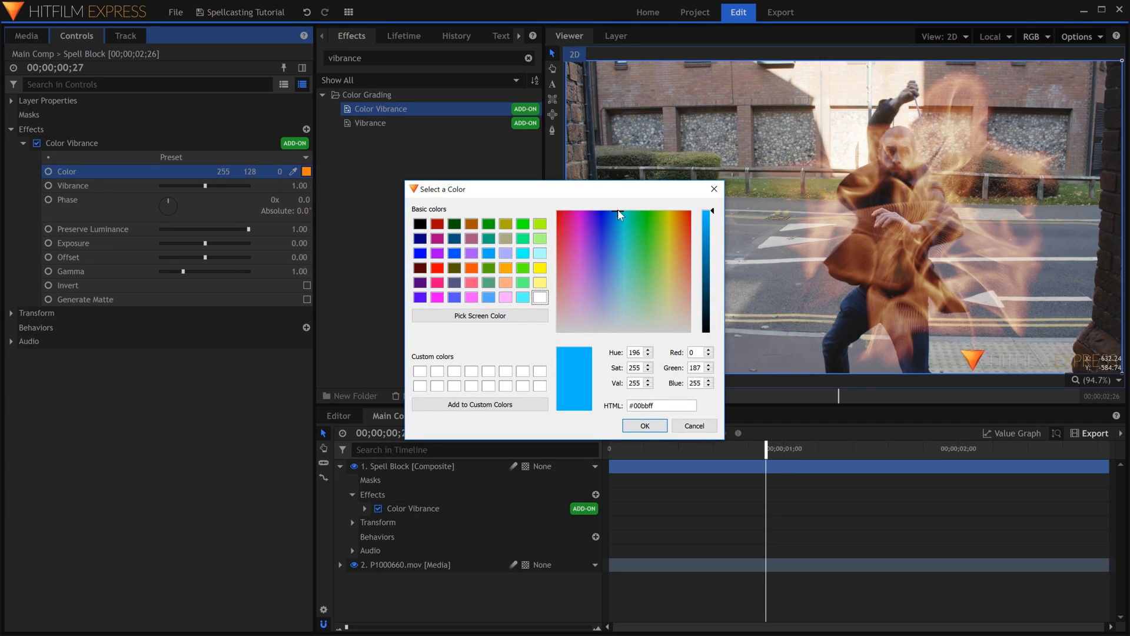
pyautogui.press('Return')
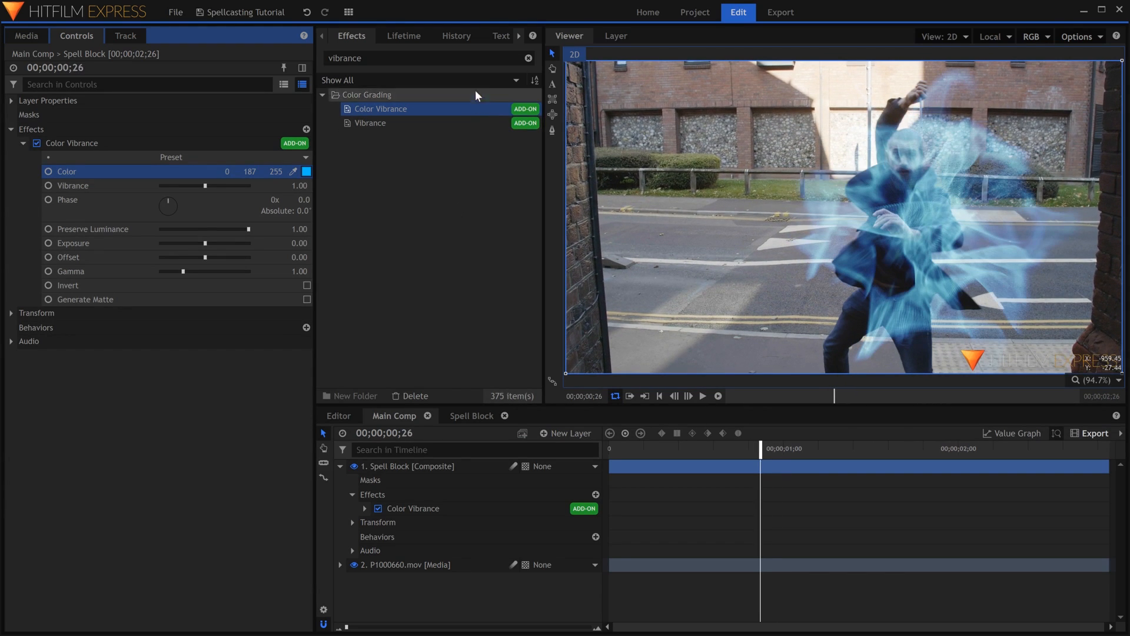
# Add a Glow effect to the Spell Block layer with Intensity 0.2, Threshold 14%, Radius 163.8 px and Screen blending.
pyautogui.click(471, 58)
pyautogui.write('glow')
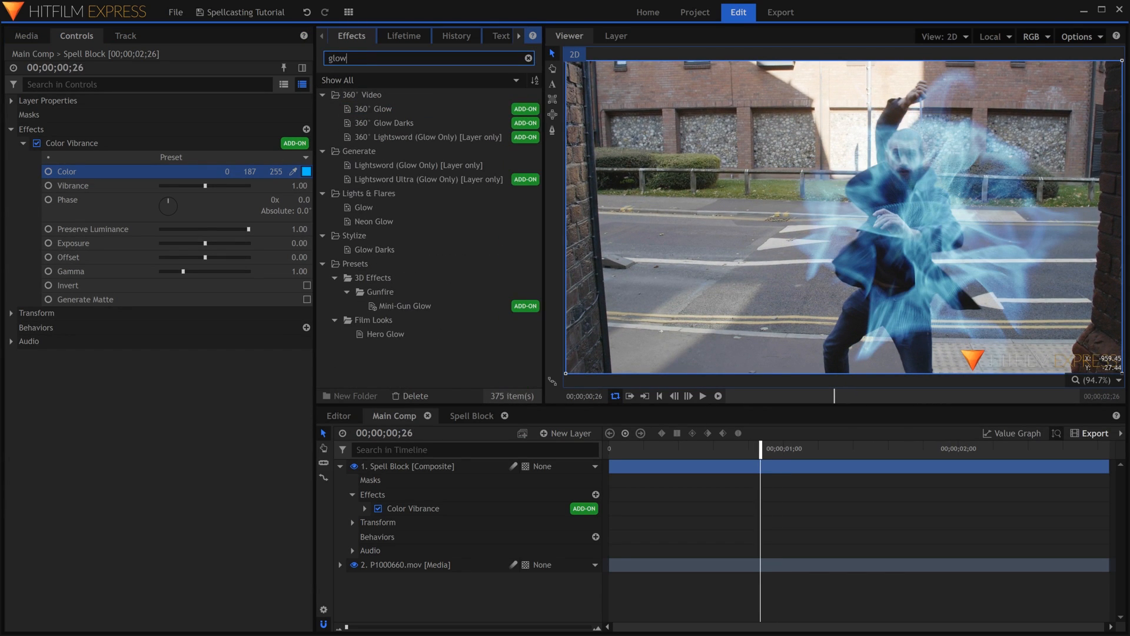
pyautogui.moveTo(136, 245); pyautogui.dragTo(70, 193)
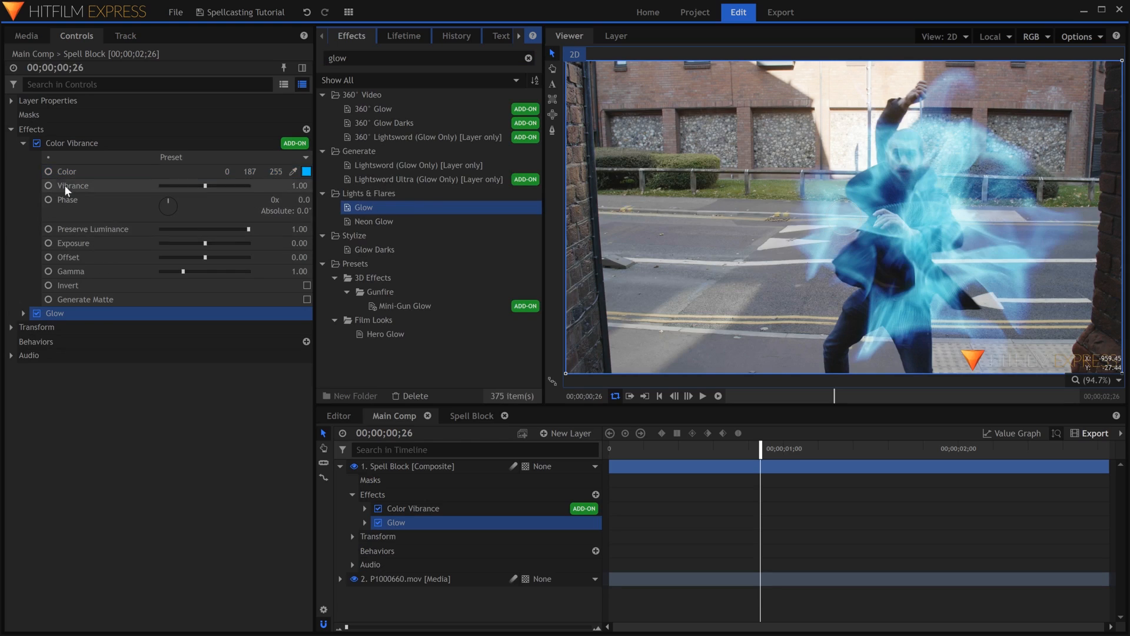
pyautogui.click(23, 143)
pyautogui.moveTo(175, 171)
pyautogui.mouseDown()
pyautogui.moveTo(203, 172)
pyautogui.moveTo(170, 182)
pyautogui.moveTo(188, 200)
pyautogui.moveTo(165, 175)
pyautogui.mouseUp()
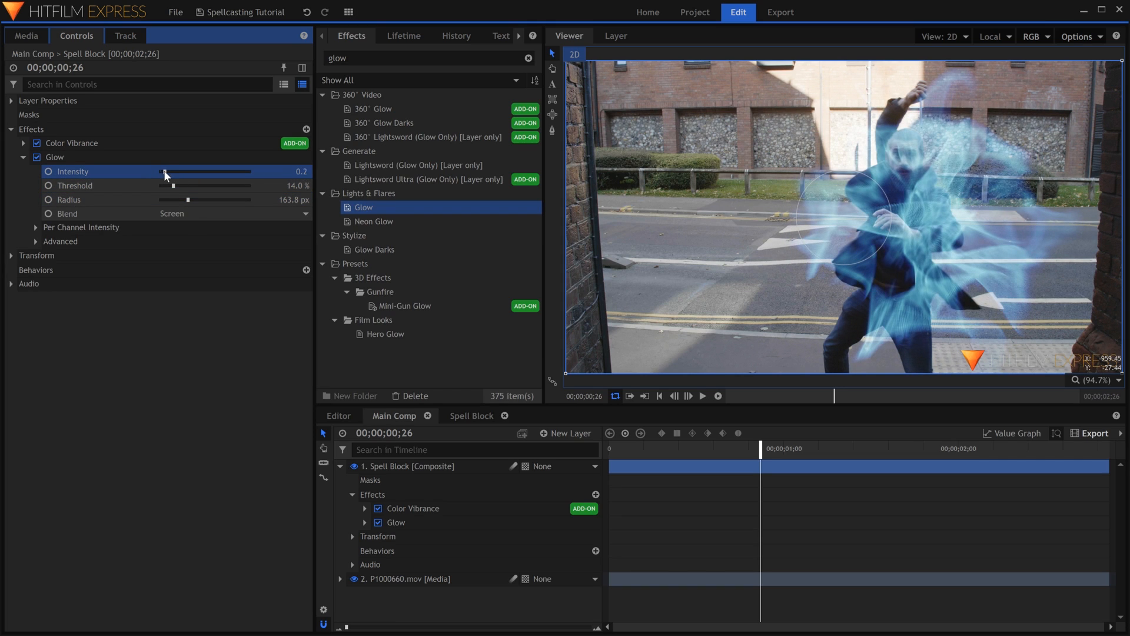
# Duplicate the Glow twice, giving the last copy Intensity 0.1, Threshold 55%, Radius 409.6 px and Add blending, and preview from the start.
pyautogui.click(23, 158)
pyautogui.click(45, 157)
pyautogui.hotkey('ctrl', 'd')
pyautogui.click(24, 171)
pyautogui.moveTo(173, 200); pyautogui.dragTo(208, 211)
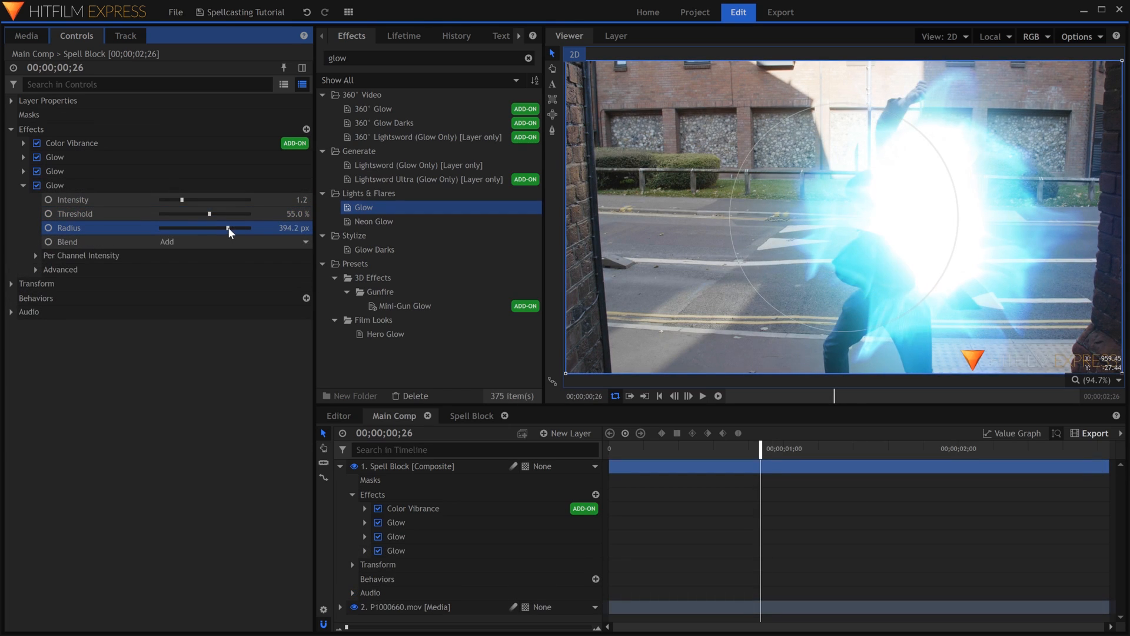
pyautogui.moveTo(207, 206); pyautogui.dragTo(163, 202)
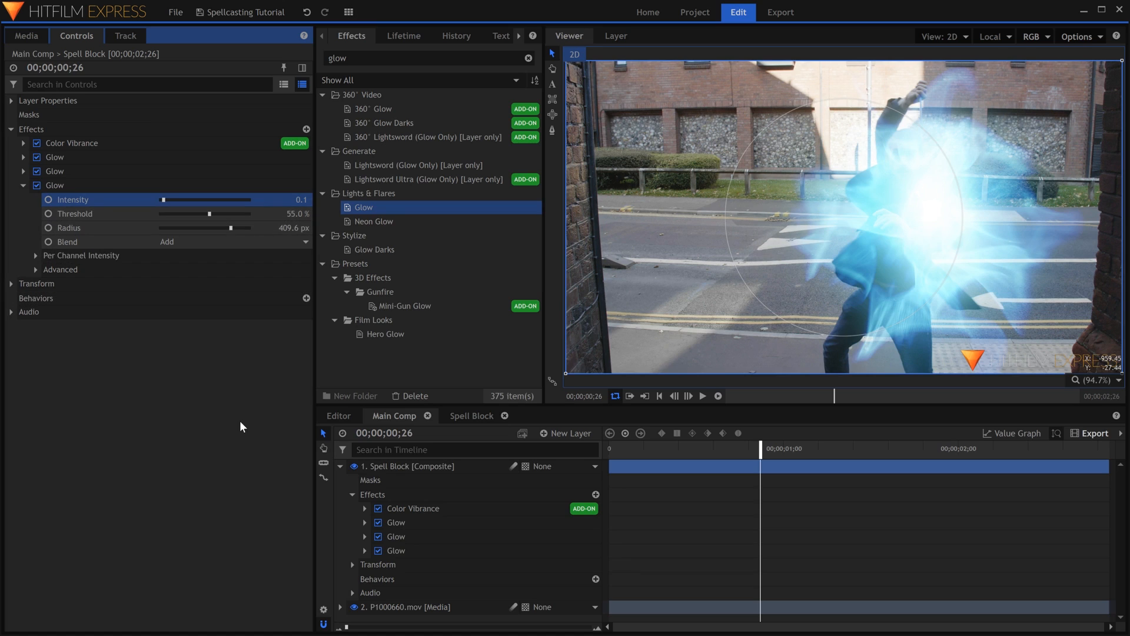
pyautogui.click(240, 423)
pyautogui.press('Home')
pyautogui.click(341, 467)
pyautogui.press('space')
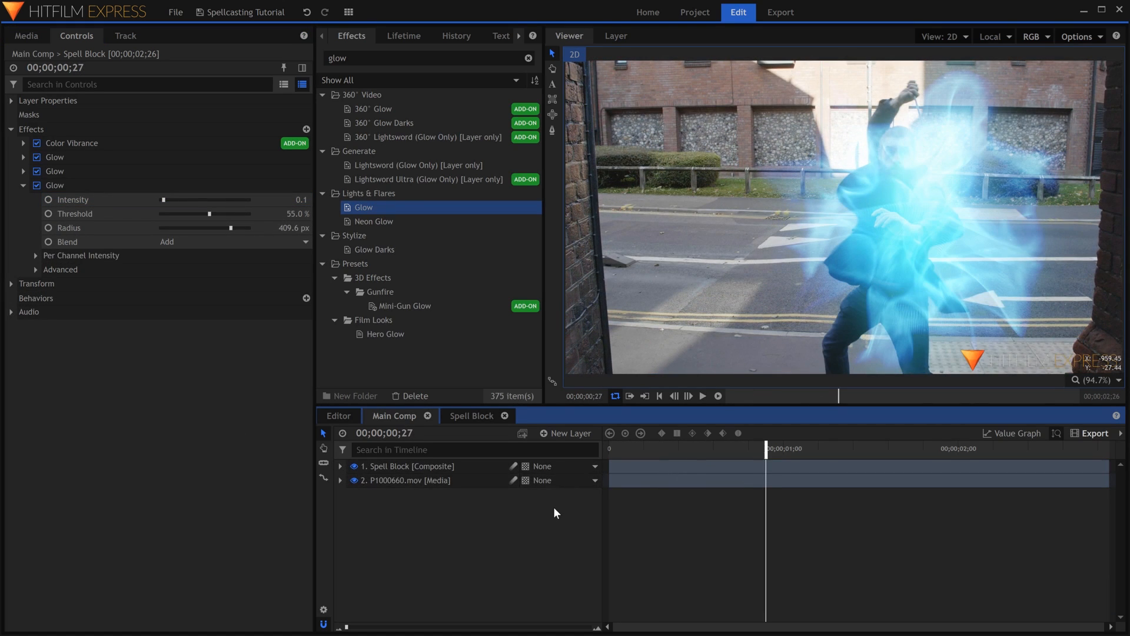
# Create a grade layer named Distortion and place it between the Spell Block layer and the P1000660.mov footage.
pyautogui.click(581, 436)
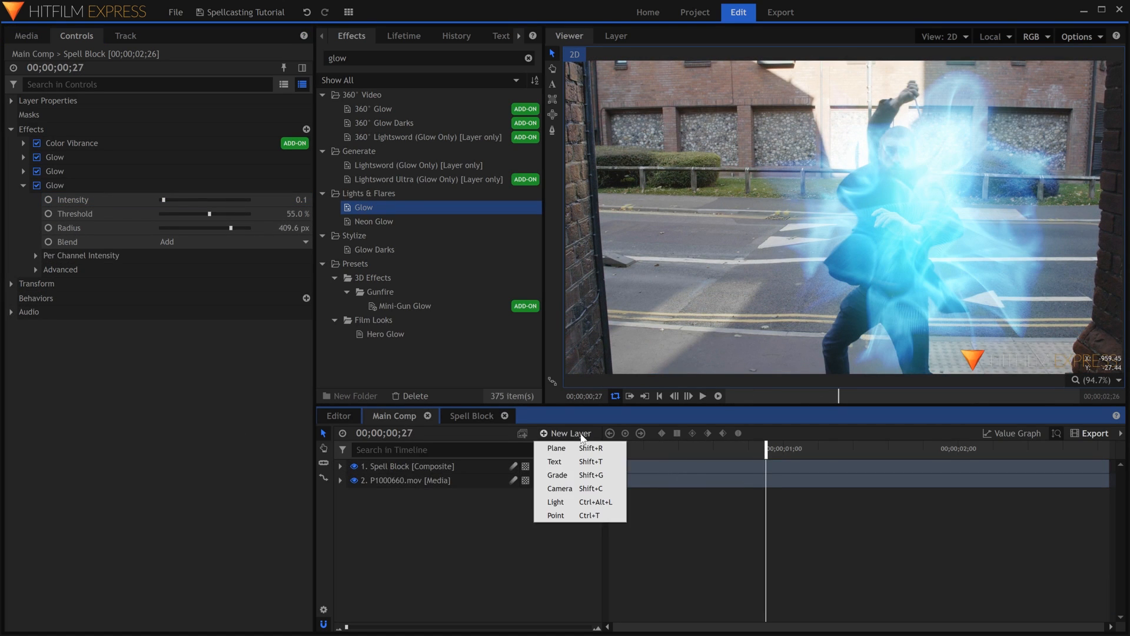
pyautogui.click(581, 476)
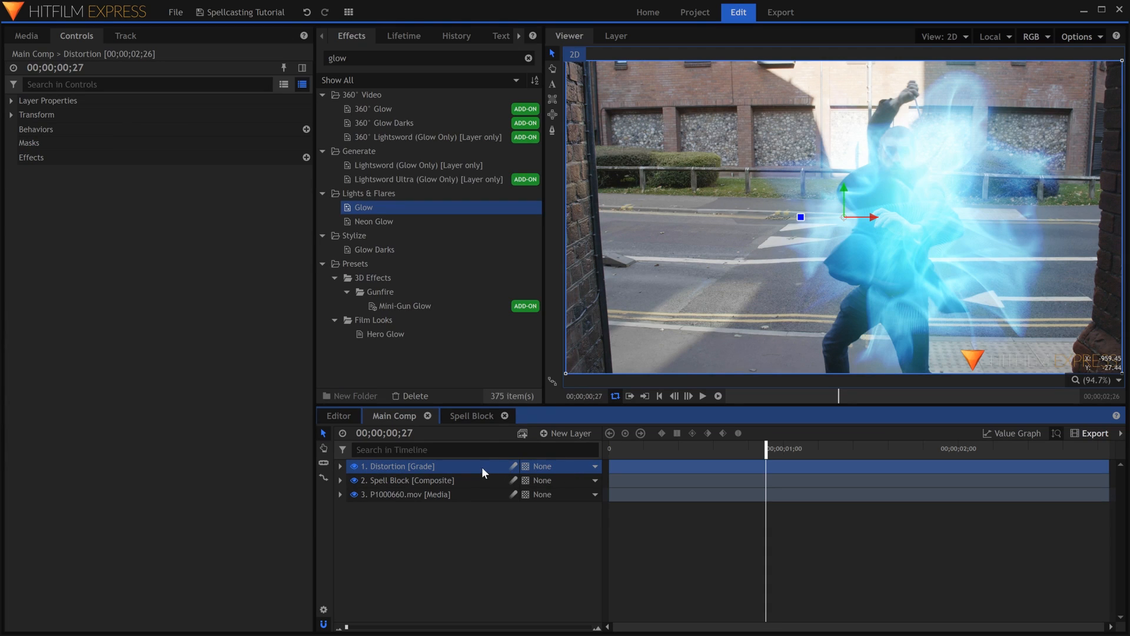
pyautogui.moveTo(482, 468); pyautogui.dragTo(478, 481)
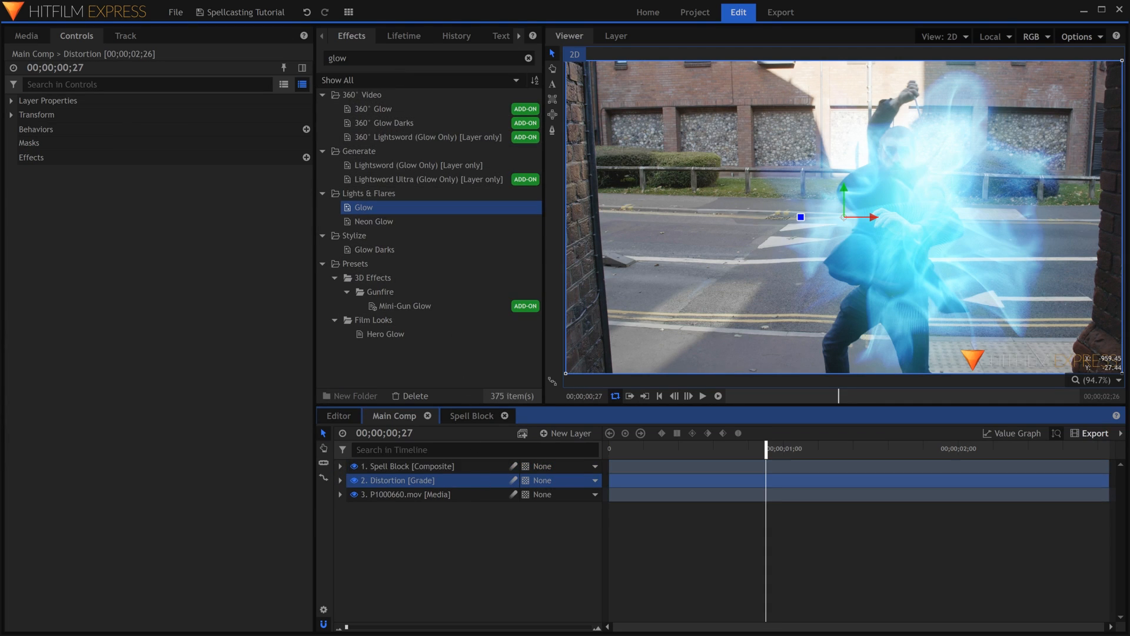
# Find the Heat Distortion effect and apply it to the Distortion grade layer.
pyautogui.doubleClick(398, 58)
pyautogui.write('heat')
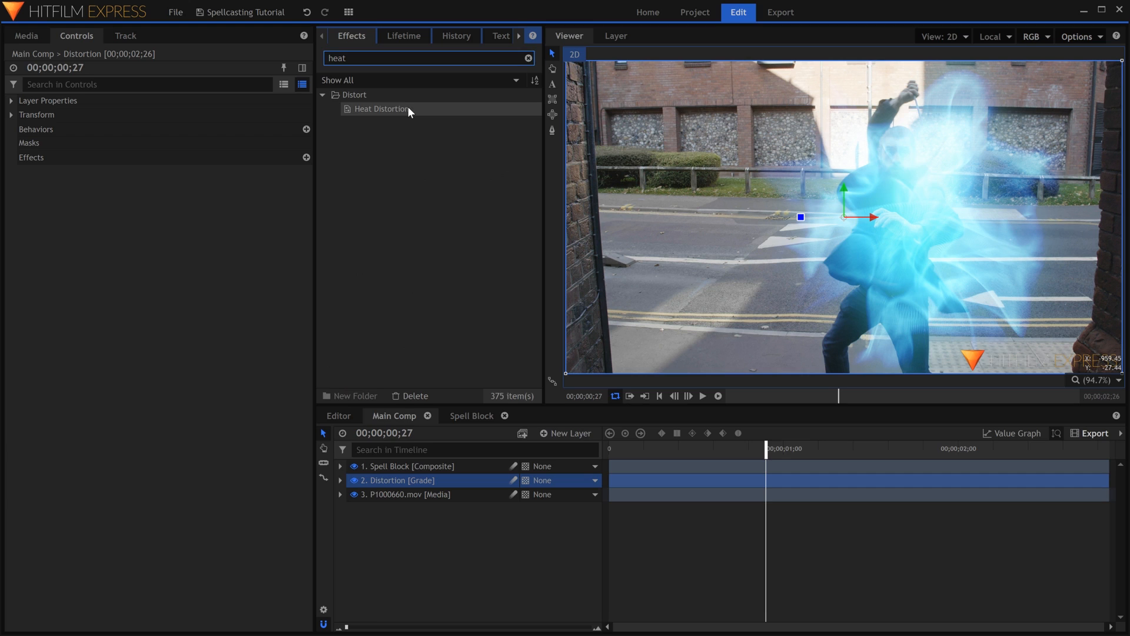
pyautogui.moveTo(474, 485); pyautogui.dragTo(471, 481)
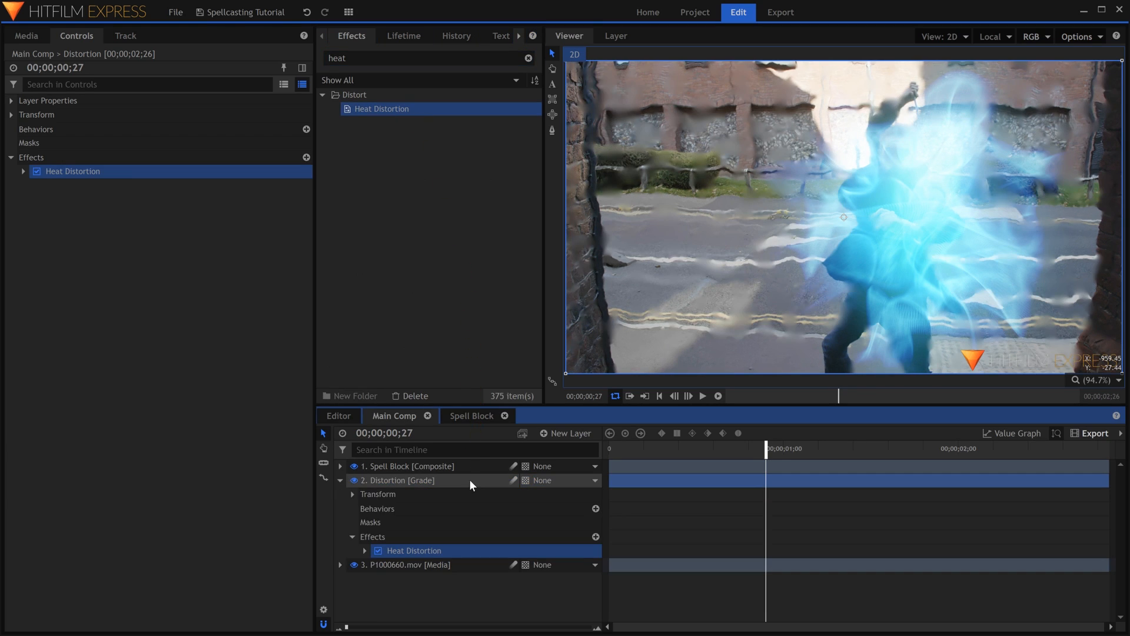
pyautogui.click(340, 479)
# Draw an elliptical mask around the spell burst on the Distortion layer.
pyautogui.click(377, 480)
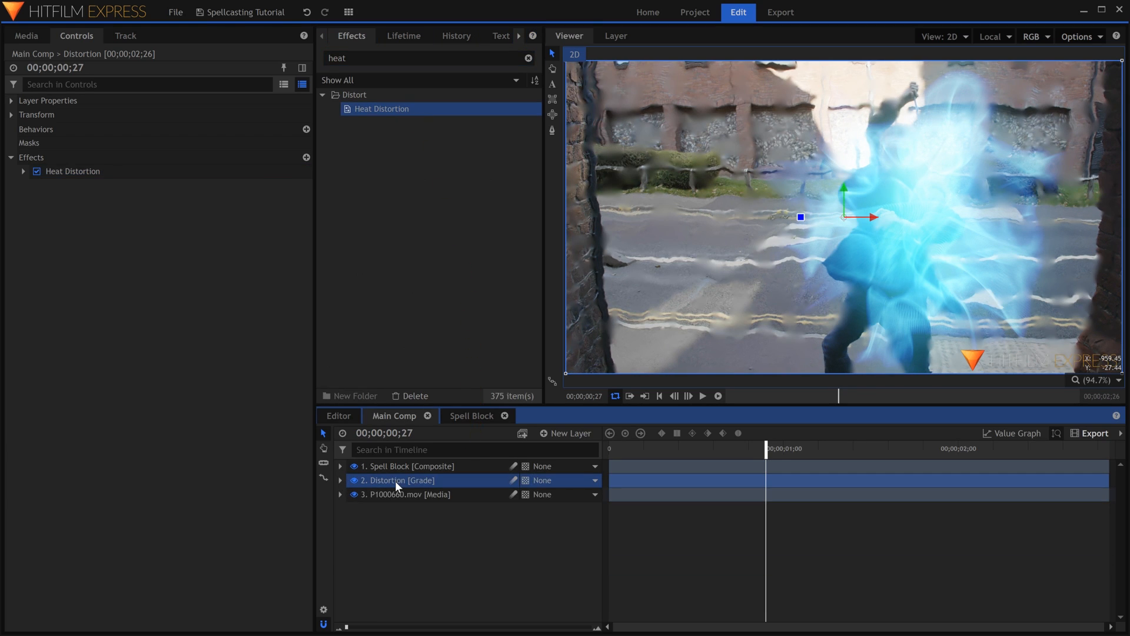
pyautogui.click(553, 115)
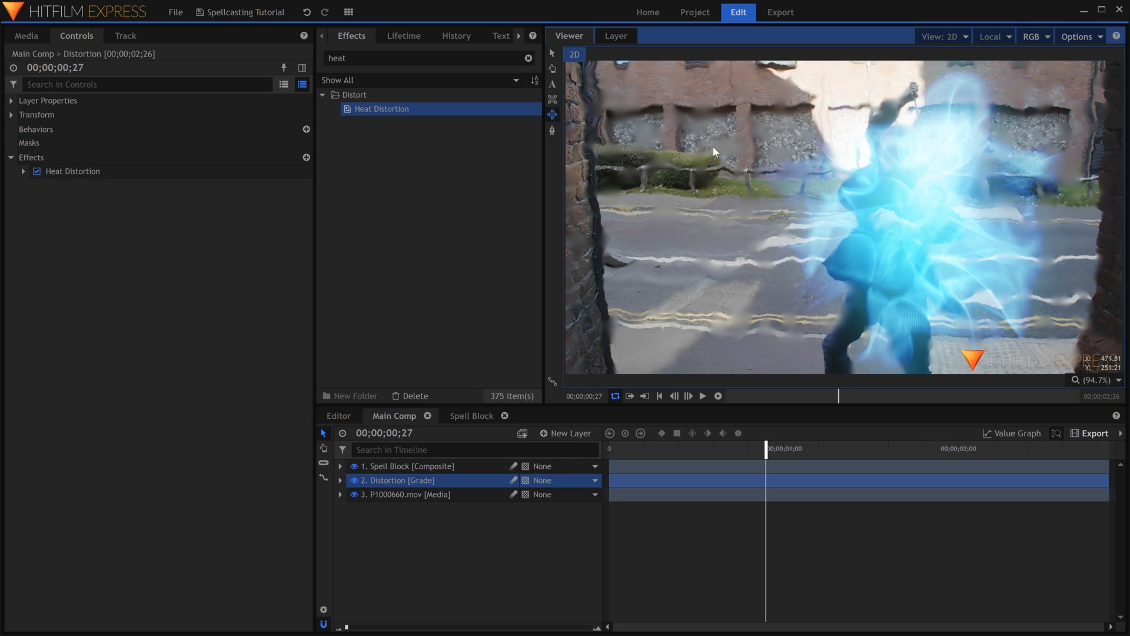
pyautogui.moveTo(902, 210); pyautogui.dragTo(1101, 34)
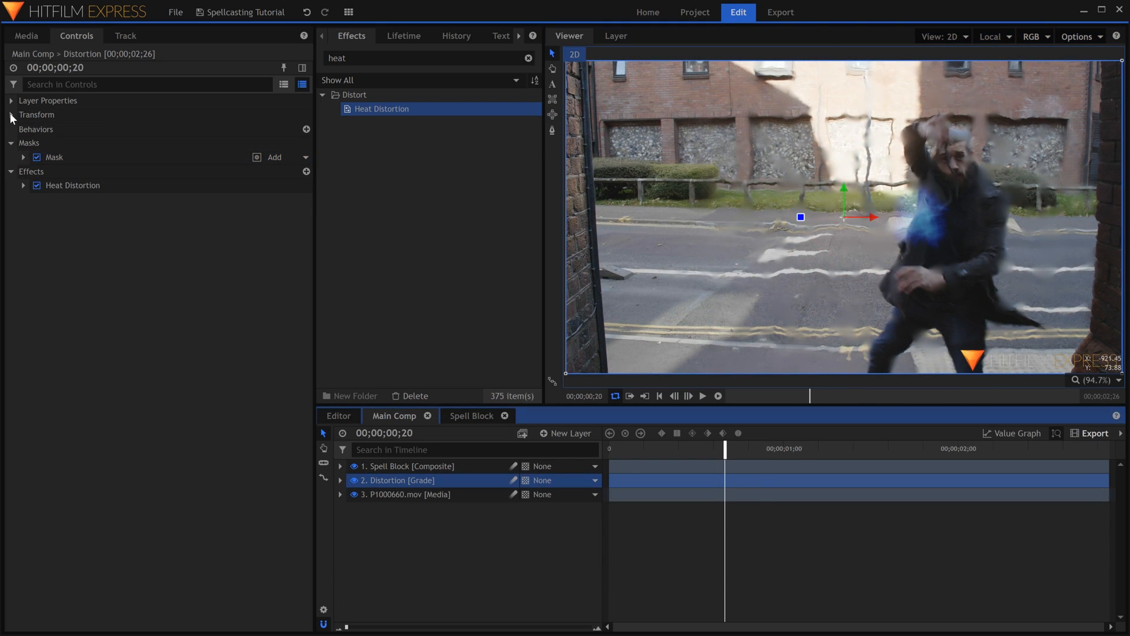
# Enable Opacity keyframing on the Distortion layer just before the burst and set Opacity to 0%.
pyautogui.click(10, 114)
pyautogui.click(37, 128)
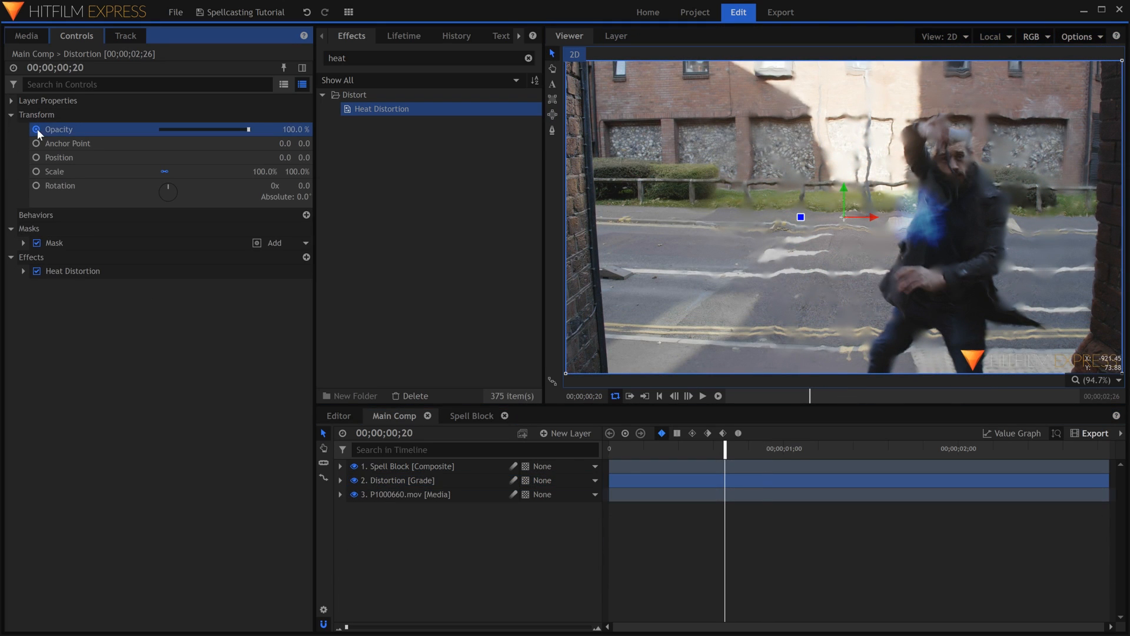
pyautogui.click(167, 130)
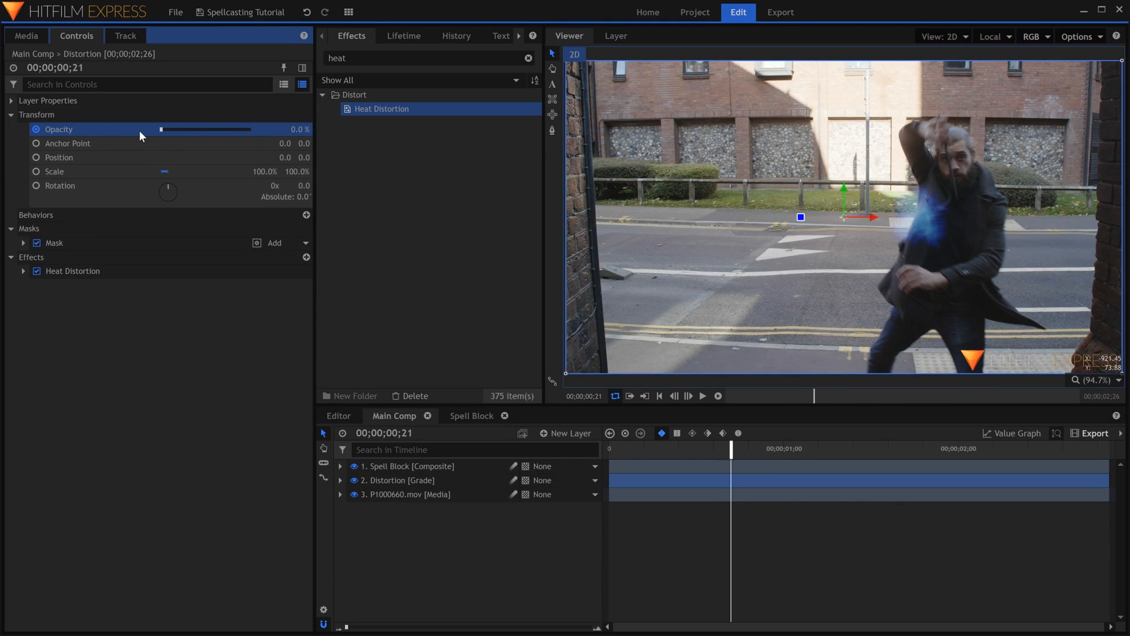
# Advance to the brightest moment of the burst at 00;00;00;26 and keyframe the Distortion layer's Opacity at 100%.
pyautogui.press('.')
pyautogui.press('.')
pyautogui.press('.')
pyautogui.press('.')
pyautogui.press('.')
pyautogui.press('.')
pyautogui.press('.')
pyautogui.press('.')
pyautogui.press(',')
pyautogui.press(',')
pyautogui.moveTo(160, 130); pyautogui.dragTo(232, 128)
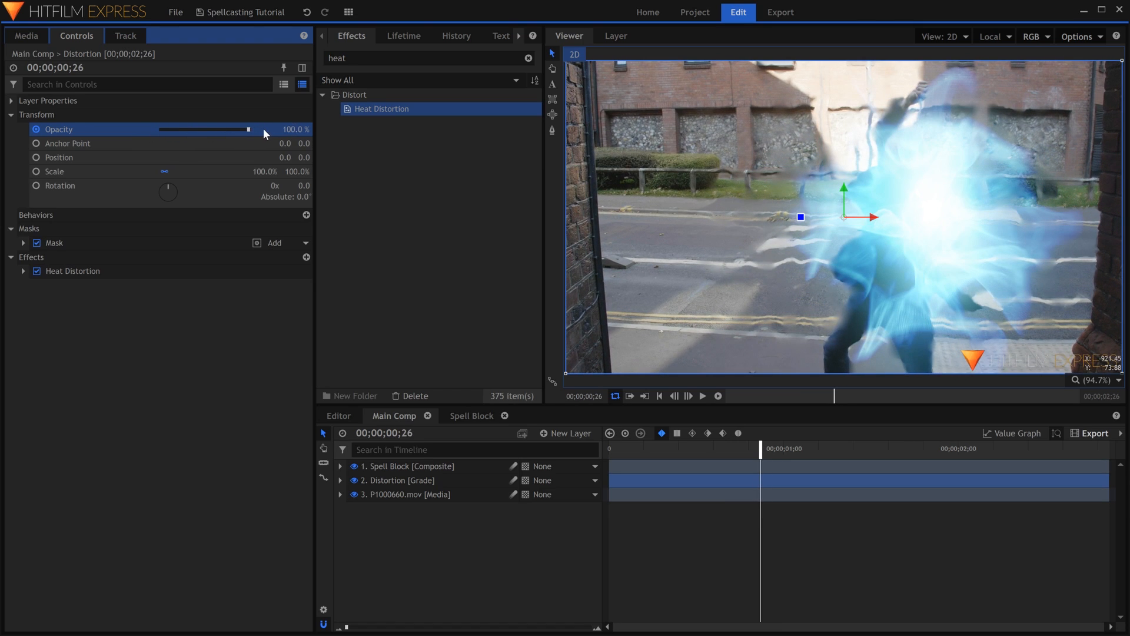
# Keyframe the Distortion layer's Opacity at 0% at 00;00;01;04, after the burst, and play back the fade.
pyautogui.press('space')
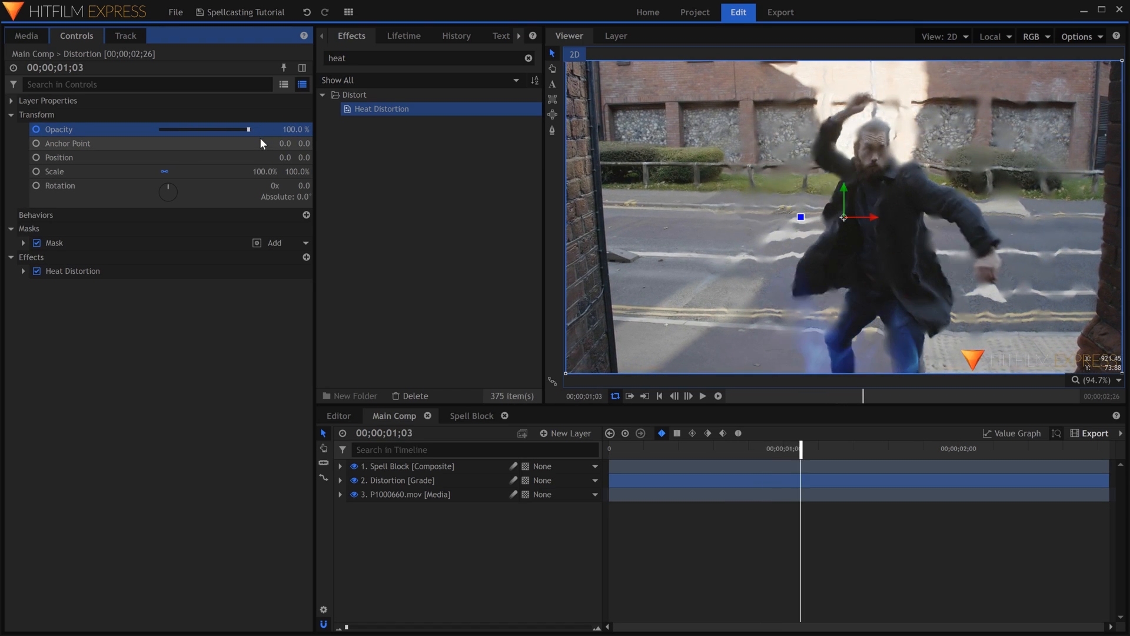
pyautogui.moveTo(250, 133); pyautogui.dragTo(149, 126)
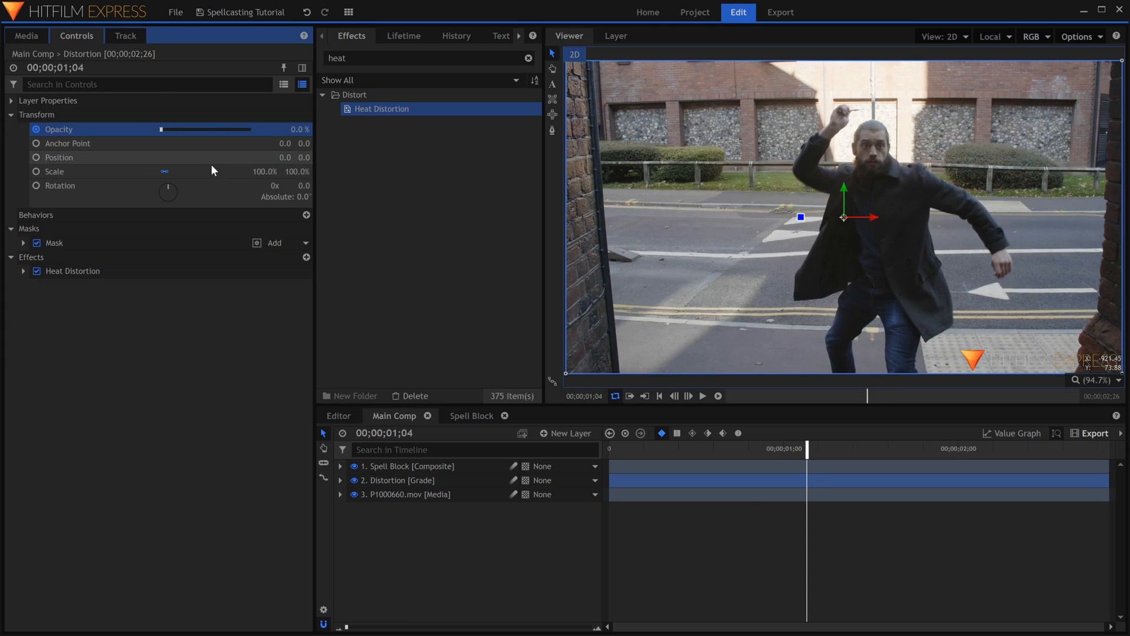
pyautogui.press('space')
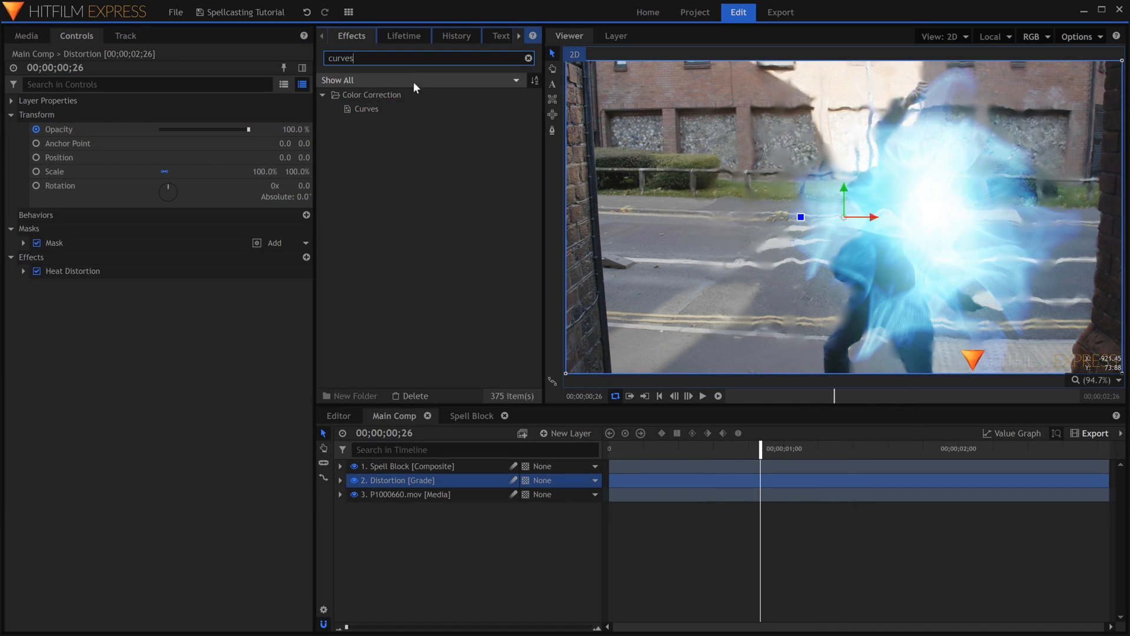
# Apply the Curves effect to the Distortion layer below Heat Distortion and raise the RGB curve's midtones to brighten the image.
pyautogui.moveTo(366, 109); pyautogui.dragTo(323, 113)
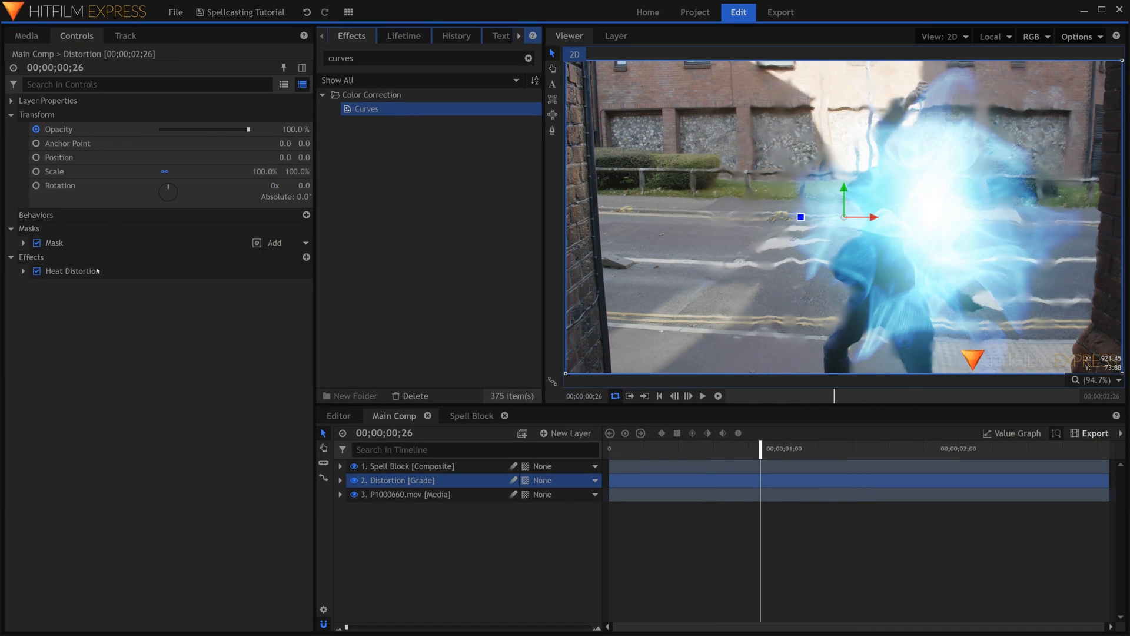
pyautogui.moveTo(97, 268); pyautogui.dragTo(94, 278)
pyautogui.click(13, 116)
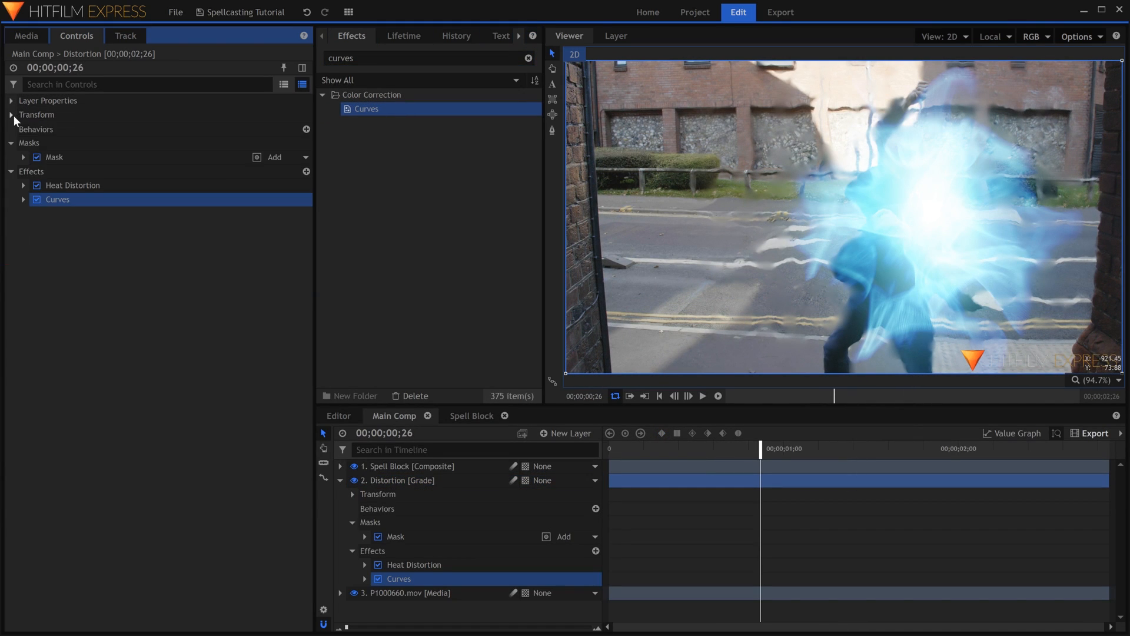
pyautogui.click(23, 200)
pyautogui.moveTo(266, 283); pyautogui.dragTo(256, 274)
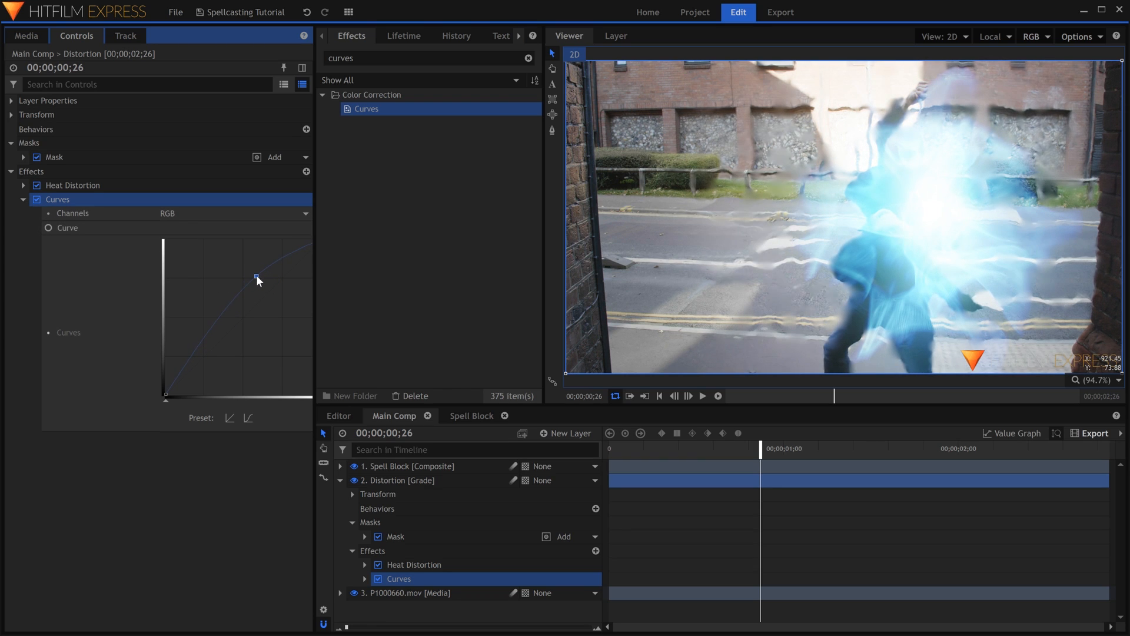
# Slightly lower the midtones of the Red and Green channels in the Distortion layer's Curves effect.
pyautogui.click(211, 213)
pyautogui.click(212, 240)
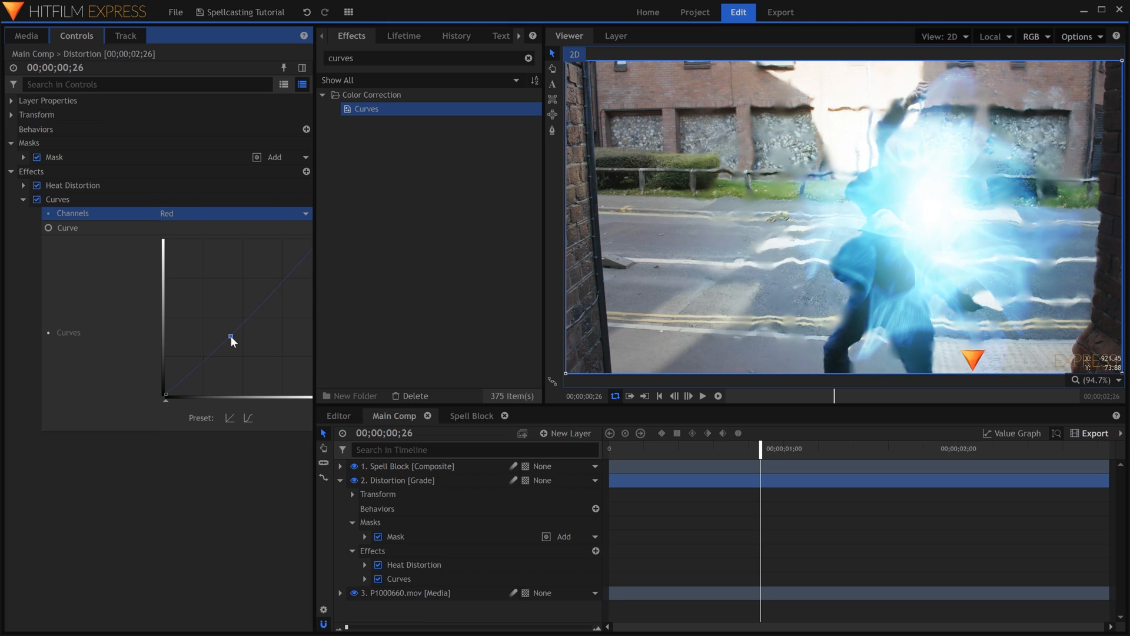
pyautogui.click(197, 214)
pyautogui.click(203, 252)
pyautogui.click(236, 325)
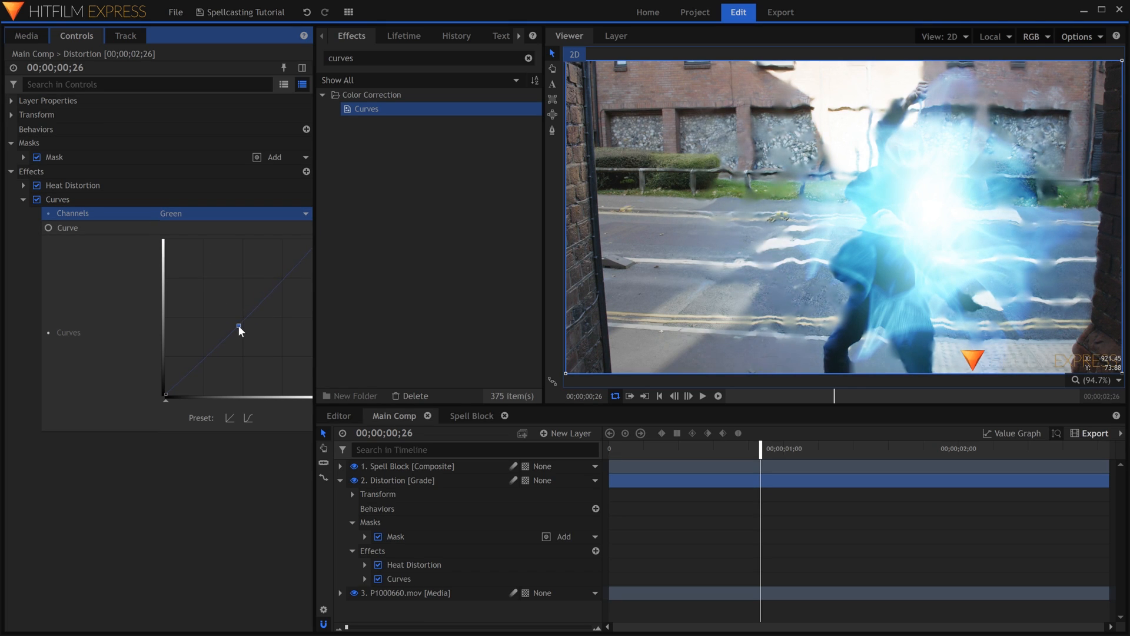
# Slightly raise the midtones of the Blue channel in the Distortion layer's Curves effect.
pyautogui.click(219, 213)
pyautogui.click(223, 265)
pyautogui.click(229, 325)
pyautogui.moveTo(229, 326); pyautogui.dragTo(228, 325)
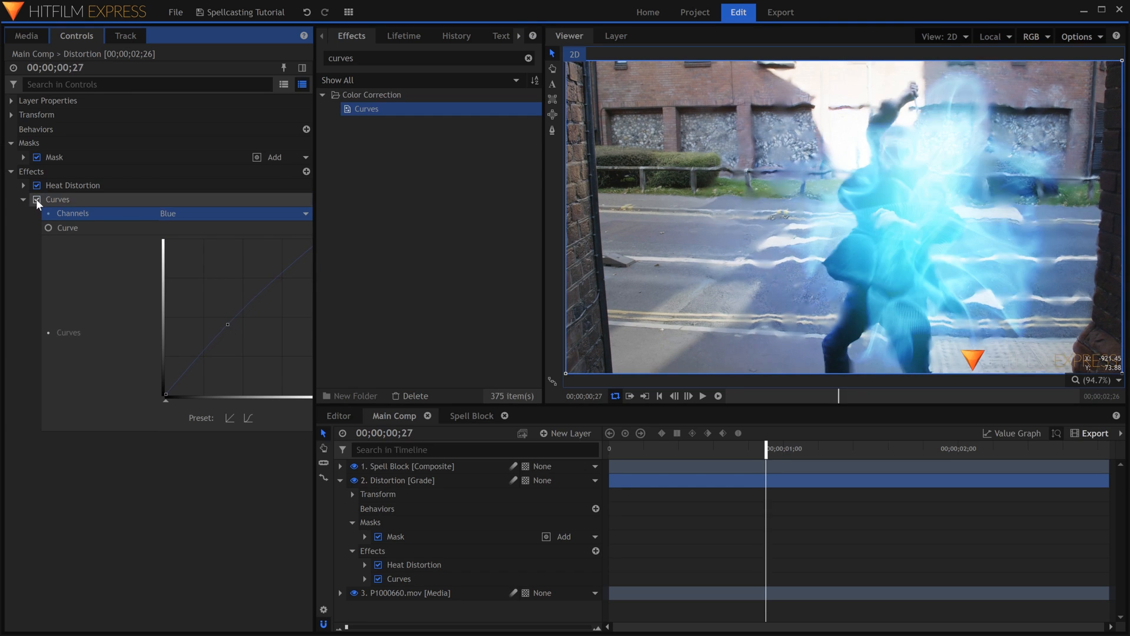
# Compare the Distortion layer with Curves off and on, step through the burst's frames, and play the comp from its start.
pyautogui.click(36, 200)
pyautogui.click(37, 199)
pyautogui.press('.')
pyautogui.press('.')
pyautogui.press('.')
pyautogui.press('.')
pyautogui.press('.')
pyautogui.press('.')
pyautogui.press('.')
pyautogui.press('.')
pyautogui.press('.')
pyautogui.press('.')
pyautogui.press('.')
pyautogui.press('.')
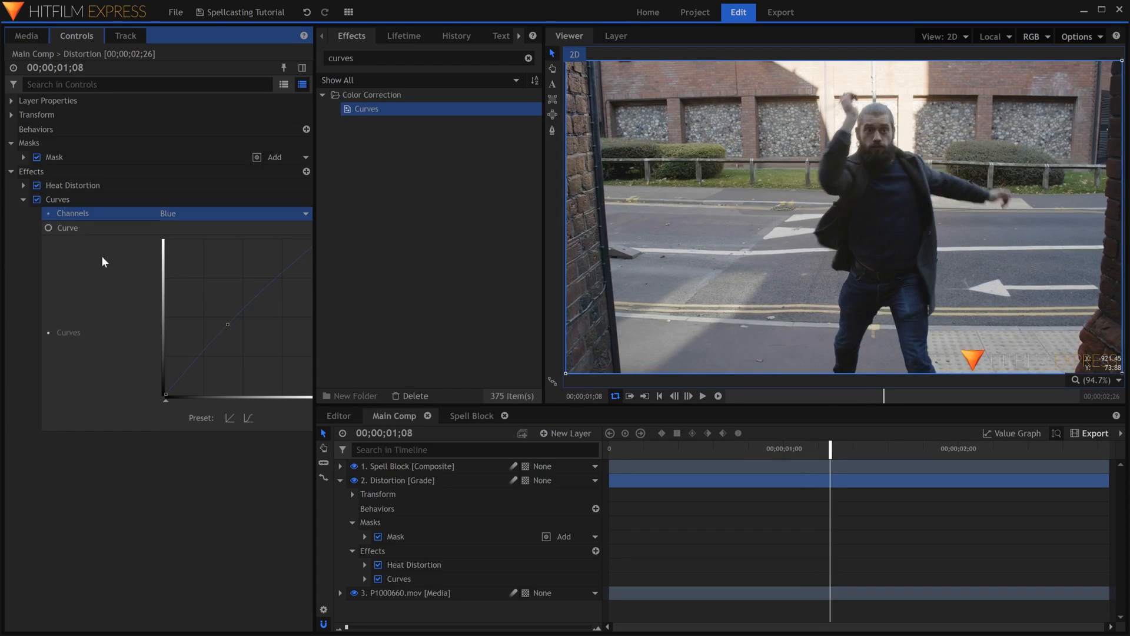
pyautogui.press('Home')
pyautogui.press('space')
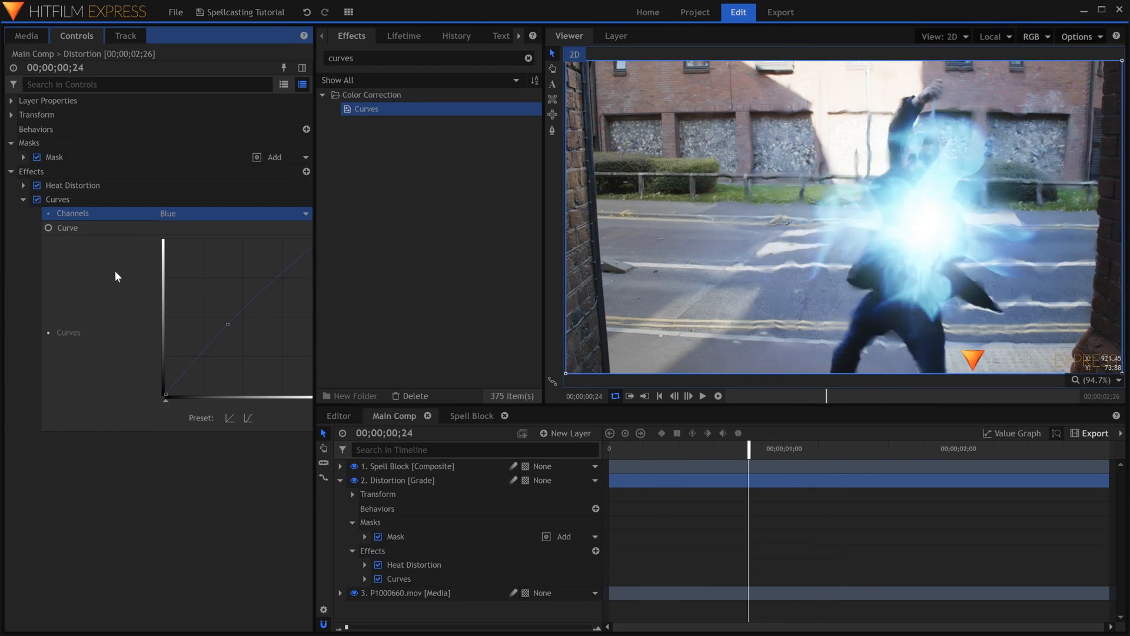
# Open the Spell Block composite and change the Main particle simulator's emitter trajectory to Cone.
pyautogui.click(340, 481)
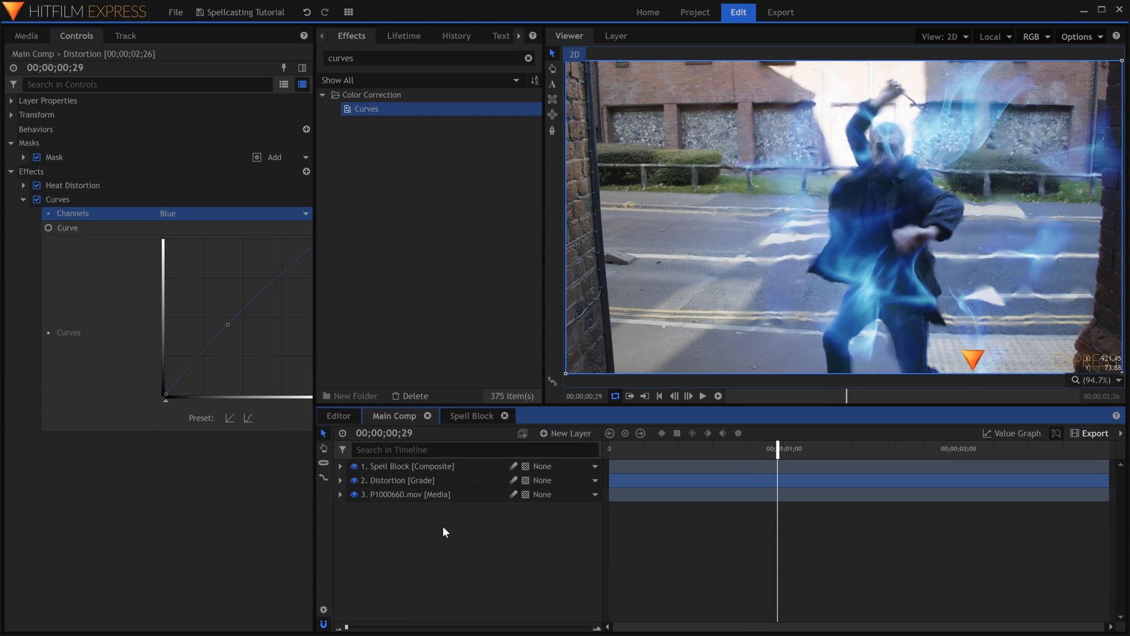
pyautogui.click(451, 530)
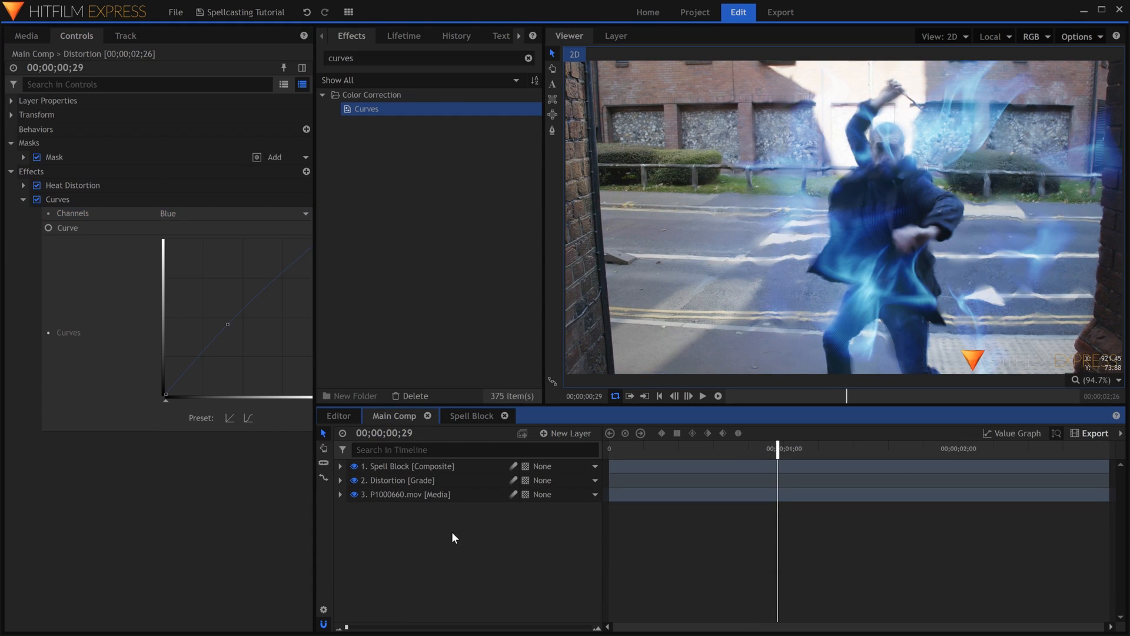
pyautogui.click(475, 418)
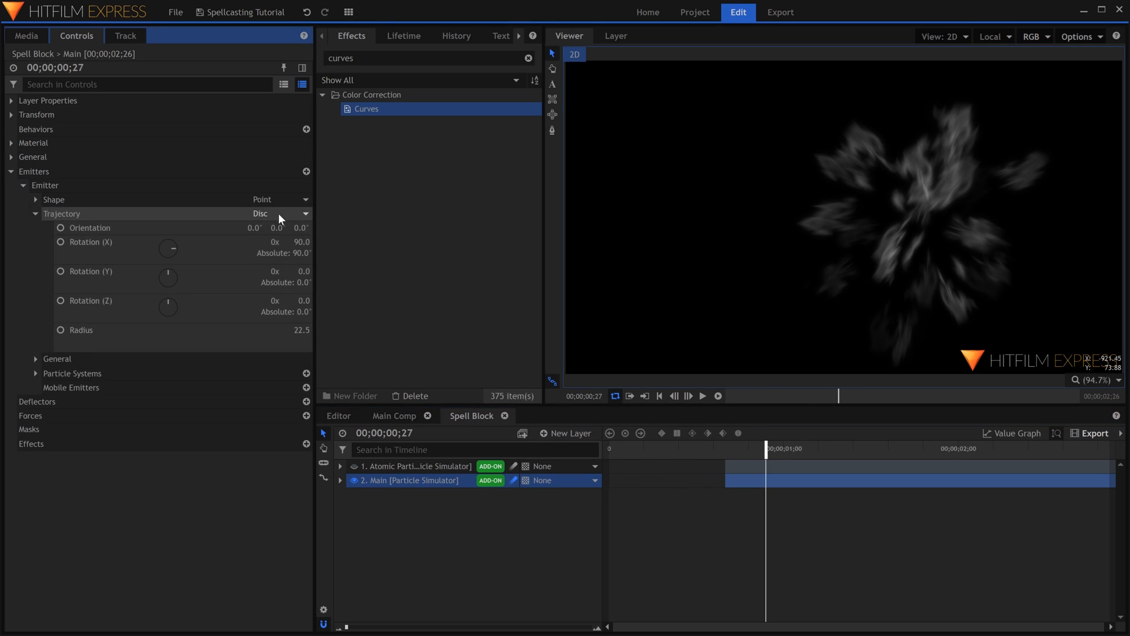
pyautogui.click(278, 213)
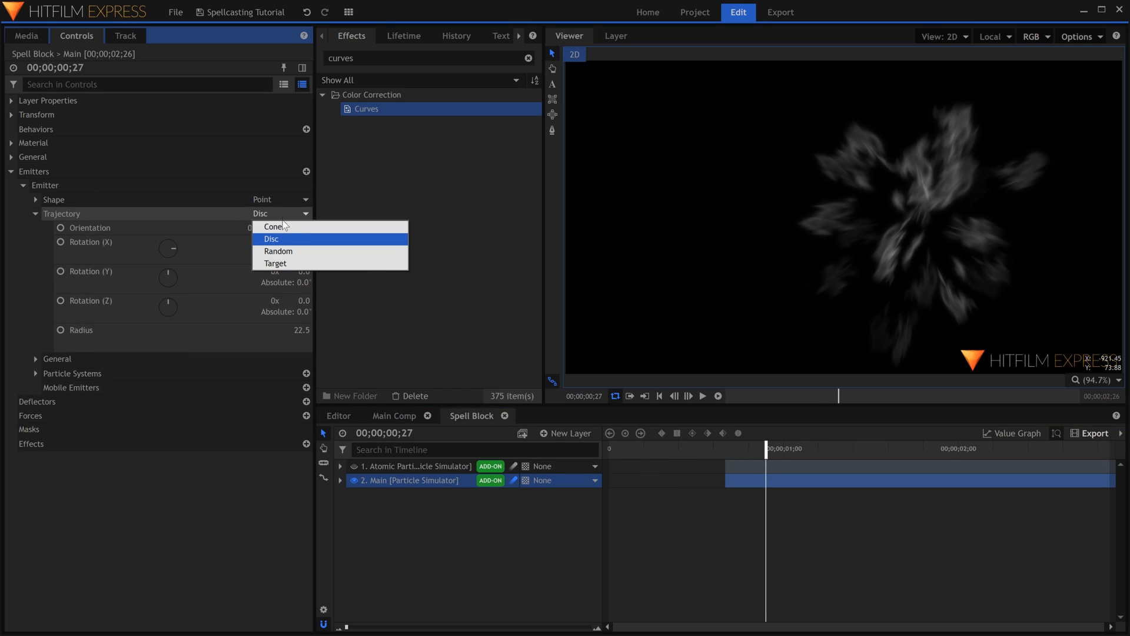
pyautogui.click(274, 226)
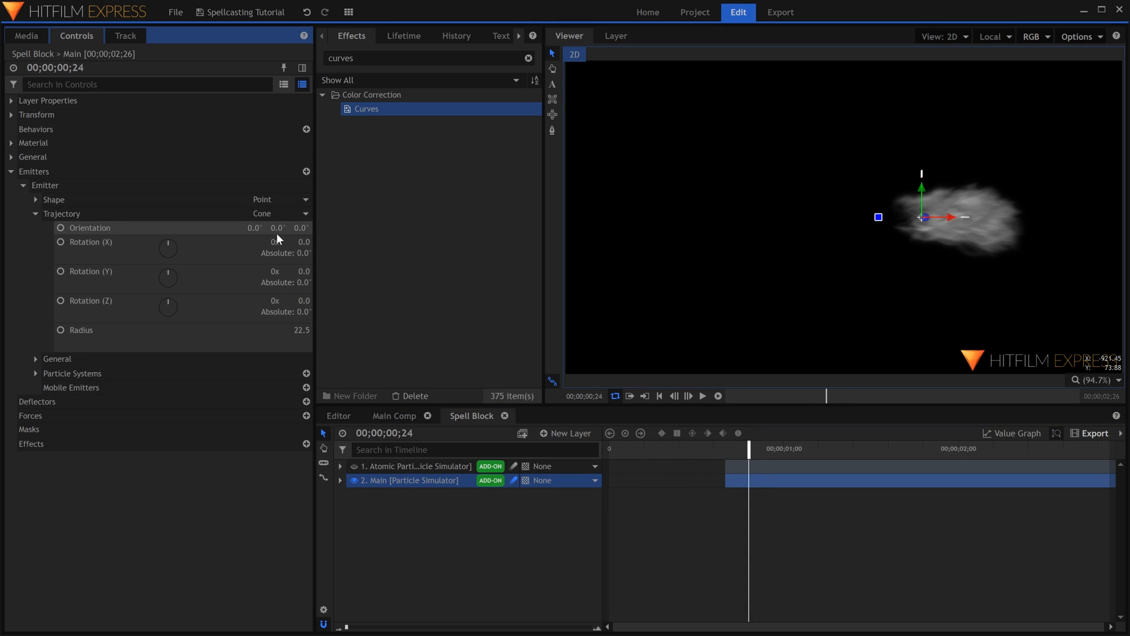
# Set the Main emitter's cone trajectory to a Y rotation of 87° and a radius of 76.5.
pyautogui.moveTo(168, 276); pyautogui.dragTo(182, 268)
pyautogui.moveTo(301, 272); pyautogui.dragTo(334, 272)
pyautogui.moveTo(766, 448); pyautogui.dragTo(755, 446)
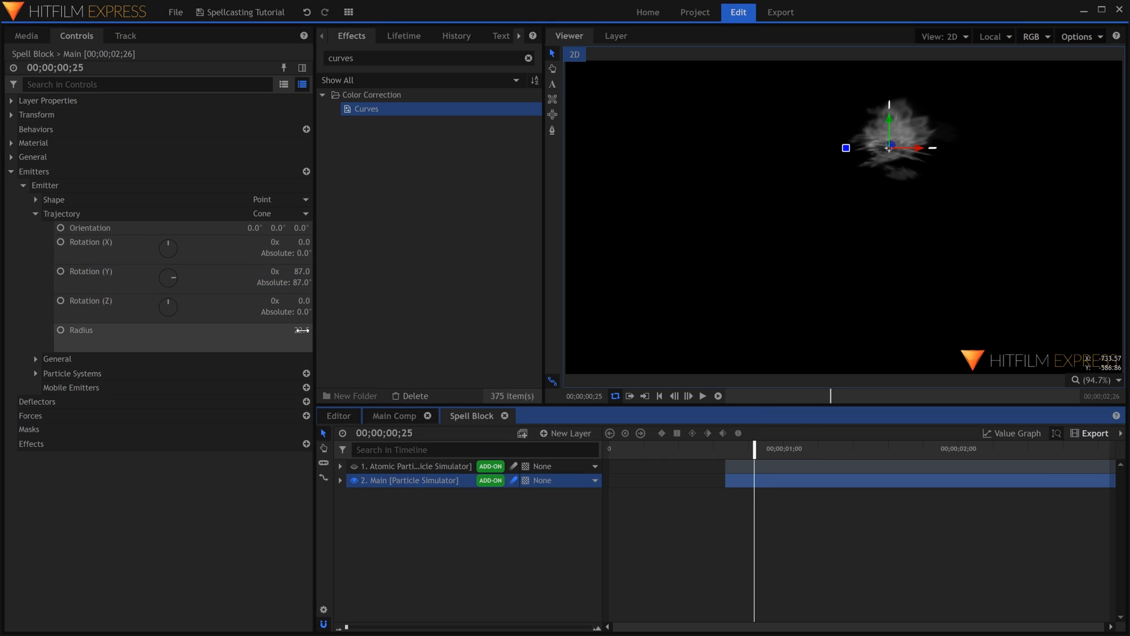
pyautogui.moveTo(302, 330); pyautogui.dragTo(320, 330)
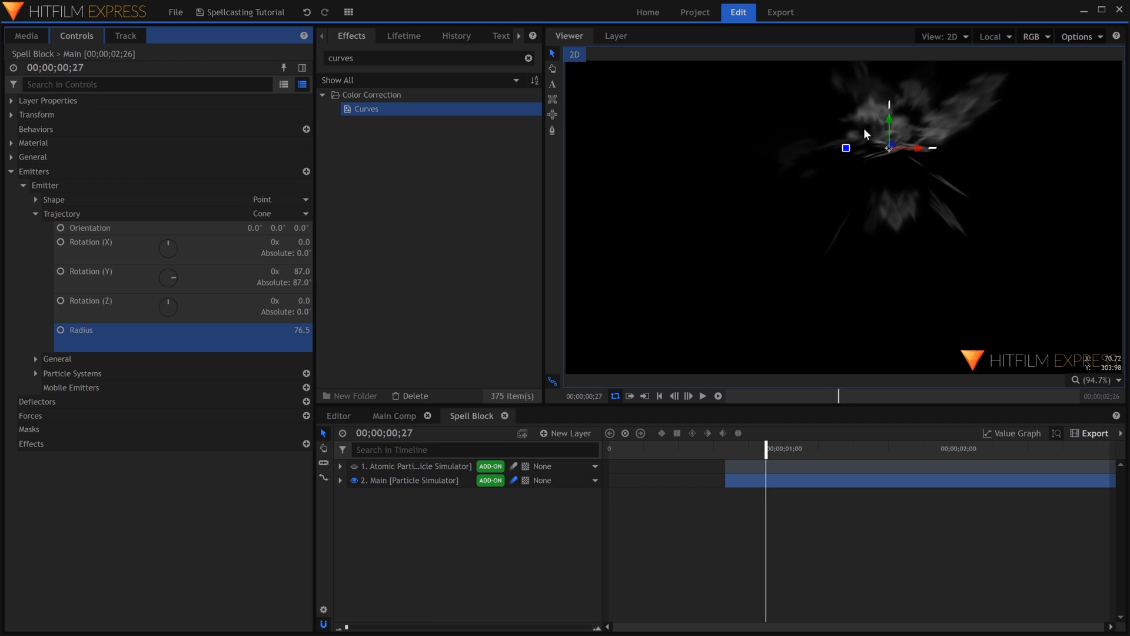
# Reposition the Main and Atomic Particles simulators together in the upper part of the frame, and select the Atomic Particles layer.
pyautogui.moveTo(923, 148); pyautogui.dragTo(943, 152)
pyautogui.hotkey('ctrl', 'a')
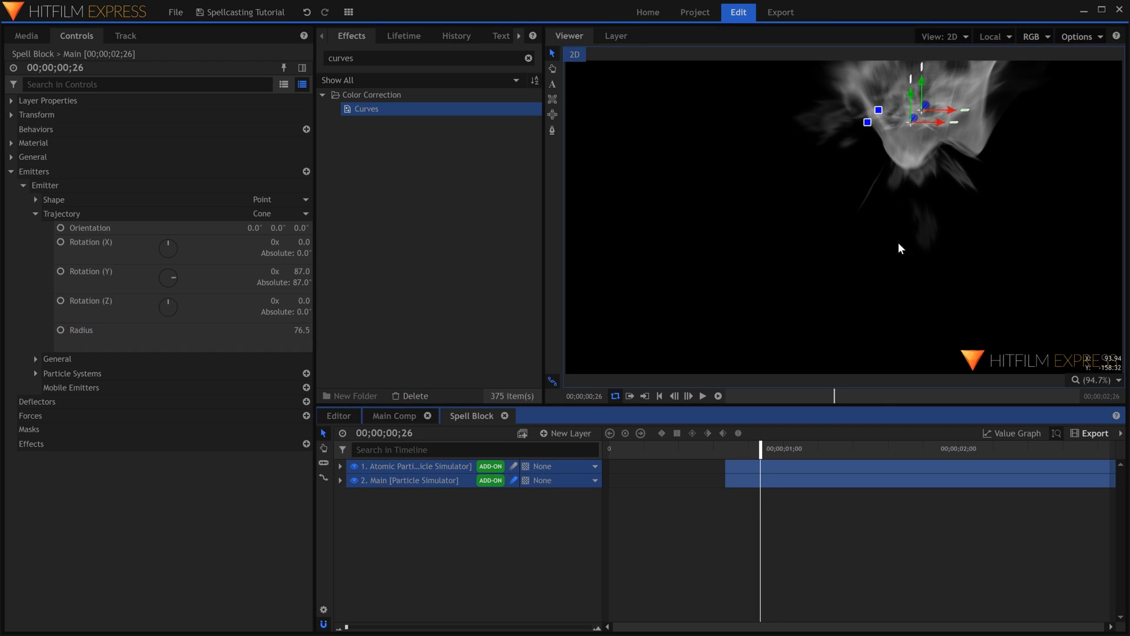
pyautogui.moveTo(953, 113); pyautogui.dragTo(868, 135)
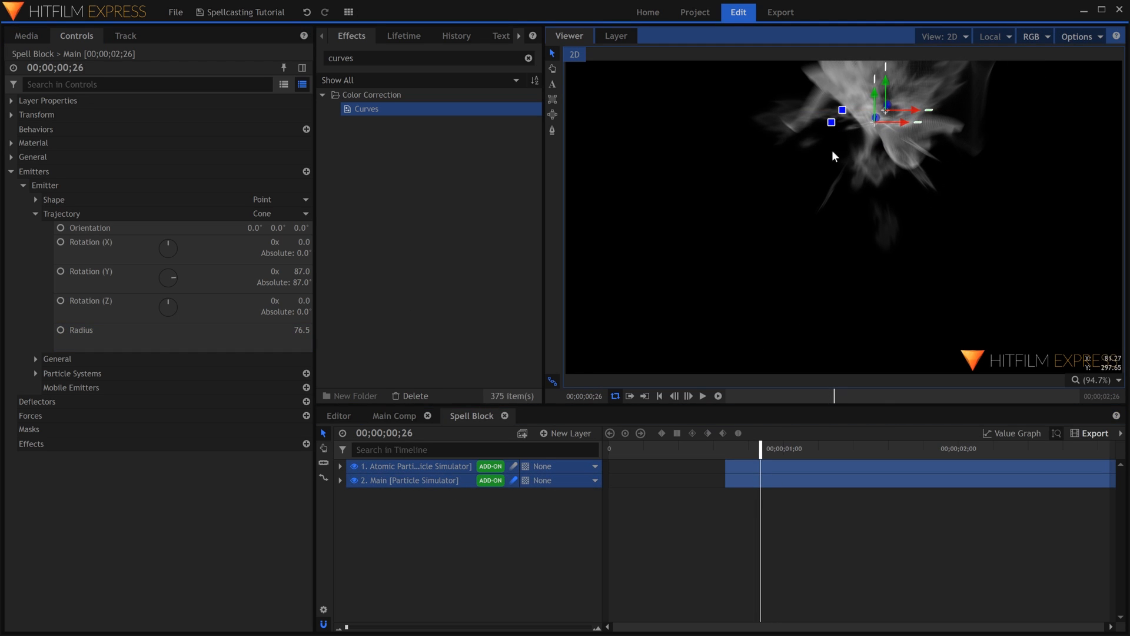
pyautogui.click(440, 464)
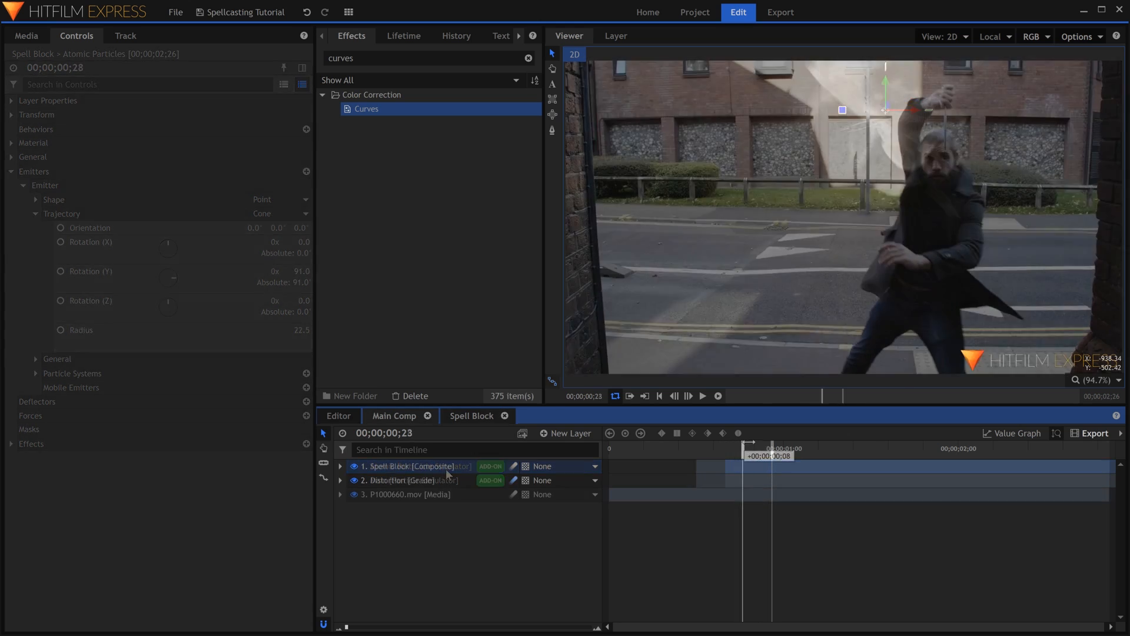
# Shift the Spell Block and Distortion layers together about 4 frames later in the Main Comp timeline.
pyautogui.moveTo(769, 436); pyautogui.dragTo(847, 437)
pyautogui.click(811, 465)
pyautogui.click(808, 478)
pyautogui.click(810, 465)
pyautogui.keyDown('ctrl'); pyautogui.click(477, 479); pyautogui.keyUp('ctrl')
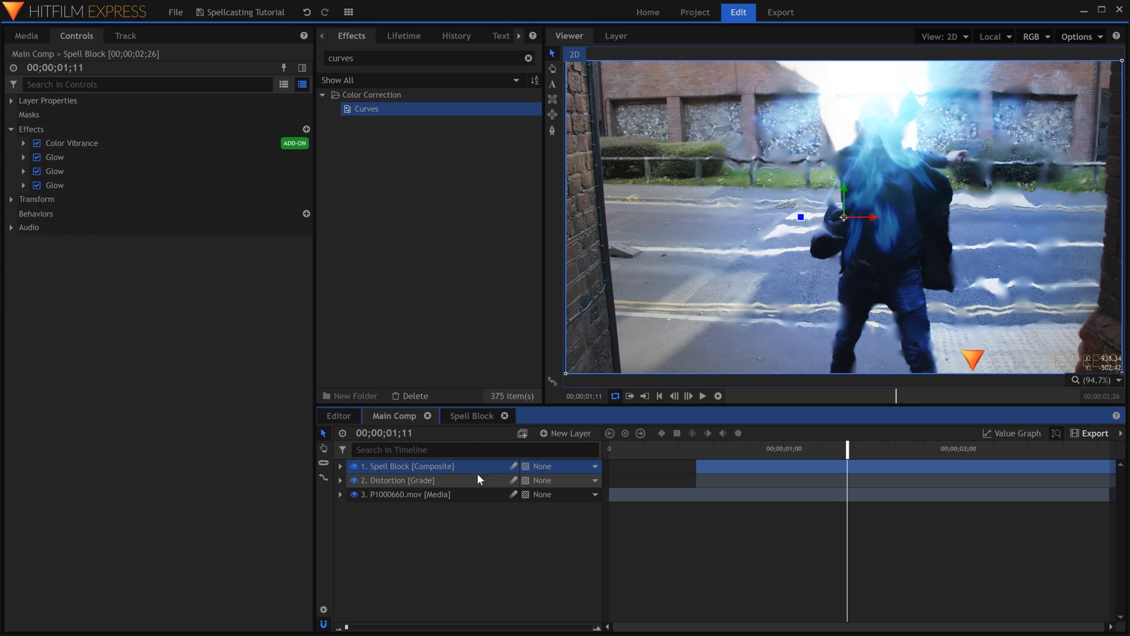
pyautogui.moveTo(773, 466)
pyautogui.mouseDown()
pyautogui.moveTo(813, 465)
pyautogui.moveTo(782, 465)
pyautogui.mouseUp()
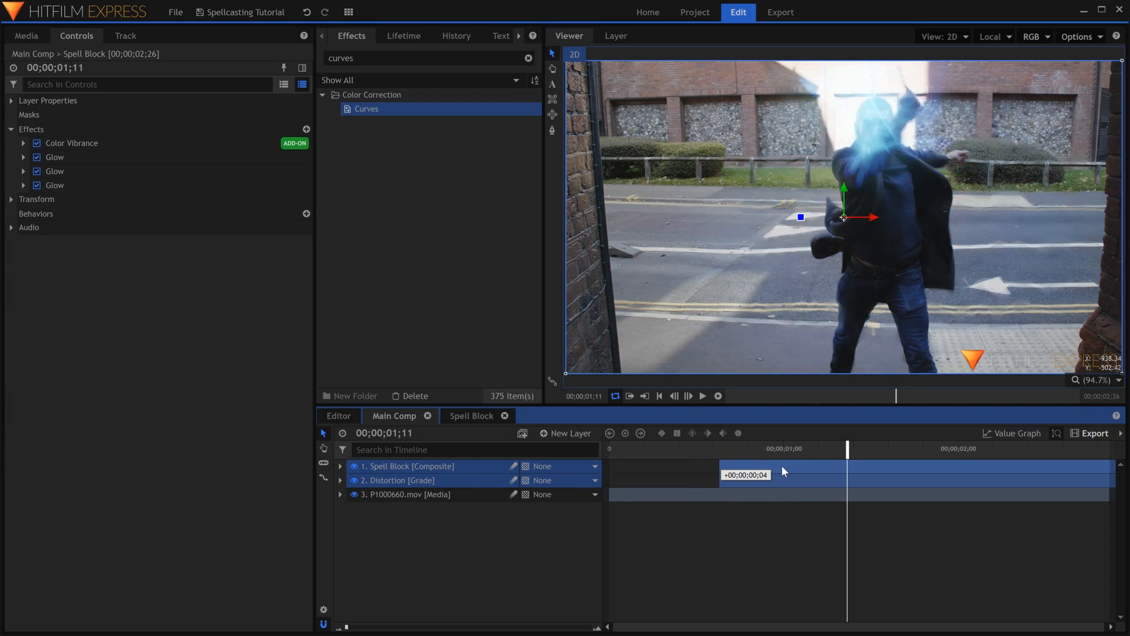